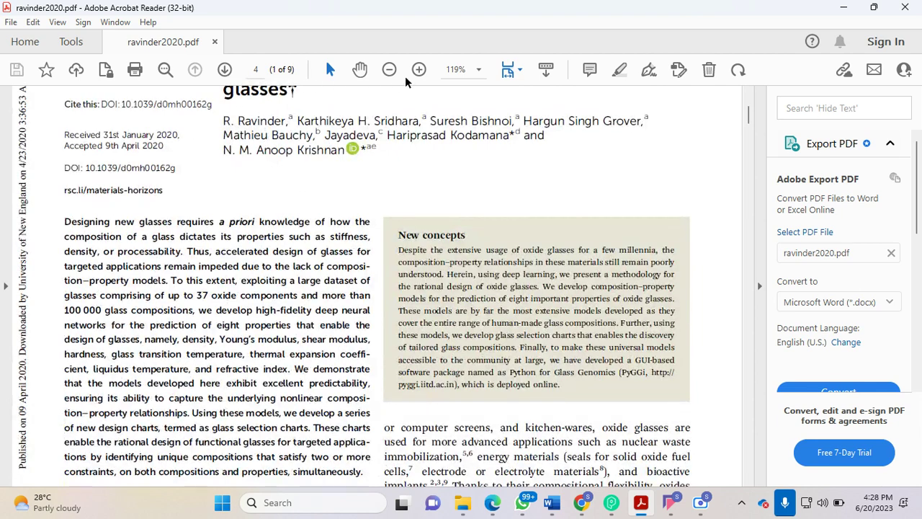
# Step: Select the abstract's opening passage from "Designing new glasses" through "dictates its properties" for reading
pyautogui.click(419, 70)
pyautogui.click(418, 69)
pyautogui.click(418, 69)
pyautogui.click(419, 69)
pyautogui.scroll(-3, 560, 242)
pyautogui.moveTo(328, 481); pyautogui.dragTo(365, 480)
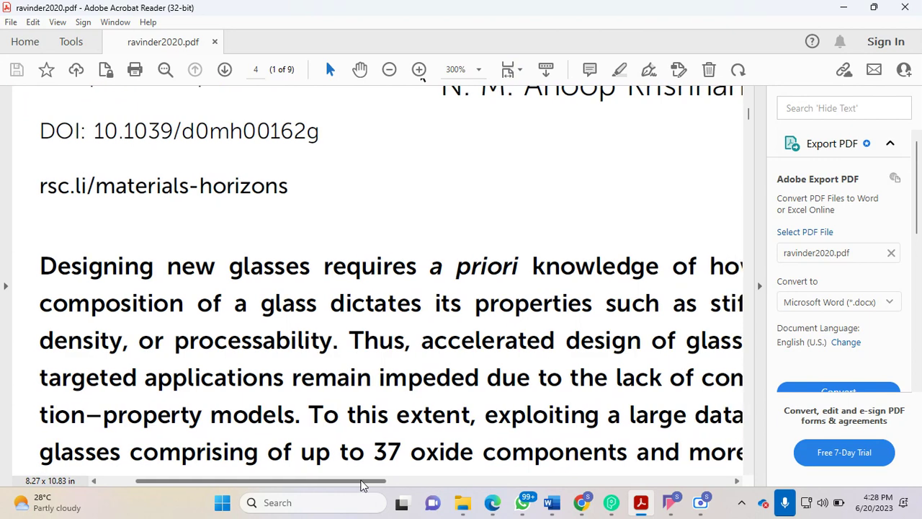
pyautogui.click(389, 69)
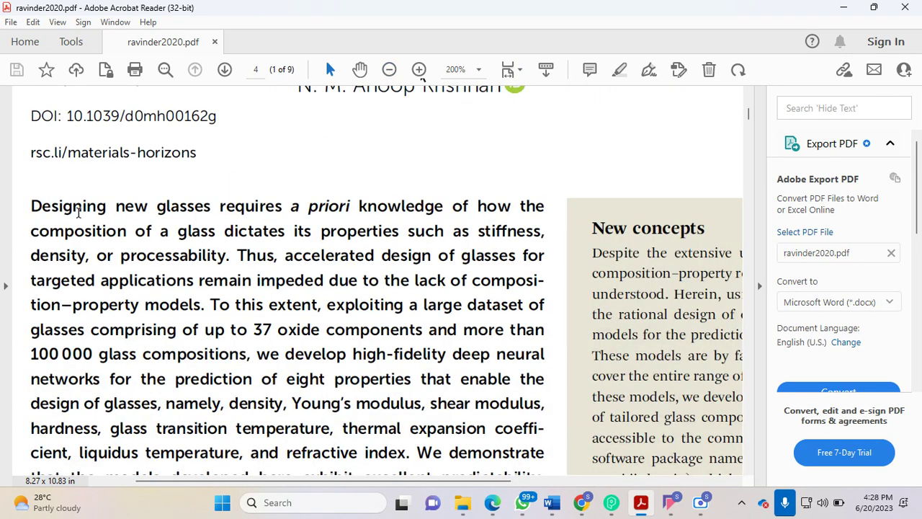
pyautogui.moveTo(30, 206)
pyautogui.mouseDown()
pyautogui.moveTo(282, 209)
pyautogui.moveTo(400, 229)
pyautogui.moveTo(439, 218)
pyautogui.moveTo(467, 231)
pyautogui.moveTo(398, 232)
pyautogui.mouseUp()
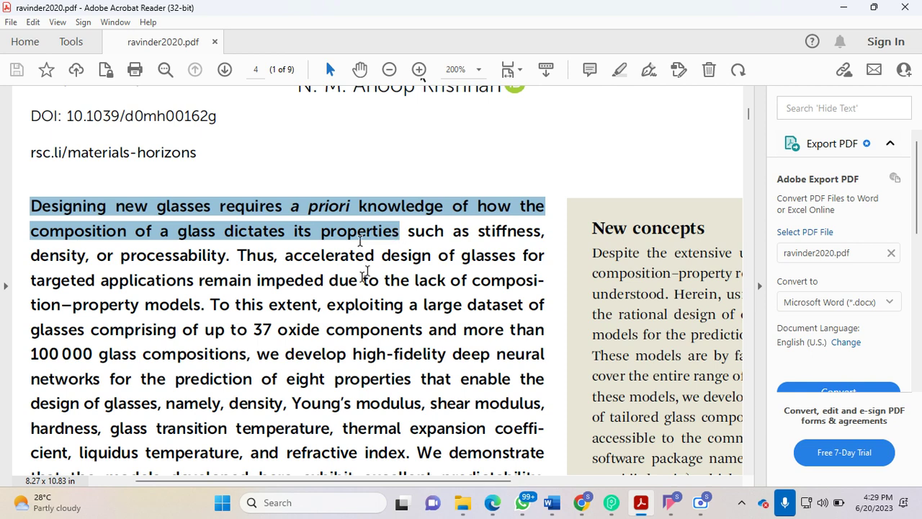
# Step: Select the abstract's wording on composition–property models and the large dataset of 37 oxide components and 100 000 glass compositions
pyautogui.click(215, 304)
pyautogui.moveTo(214, 303)
pyautogui.mouseDown()
pyautogui.moveTo(545, 331)
pyautogui.moveTo(274, 358)
pyautogui.mouseUp()
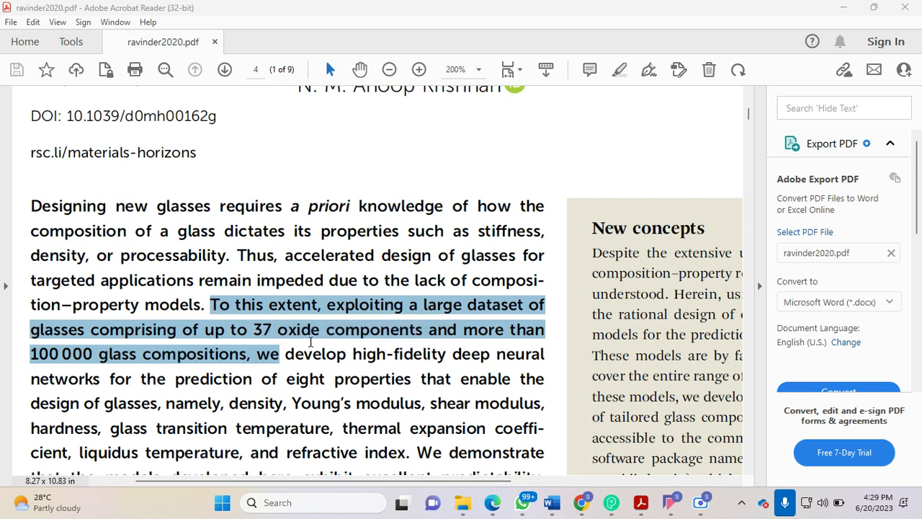
pyautogui.moveTo(203, 305); pyautogui.dragTo(390, 265)
pyautogui.moveTo(173, 305)
pyautogui.mouseDown()
pyautogui.moveTo(461, 305)
pyautogui.moveTo(476, 284)
pyautogui.mouseUp()
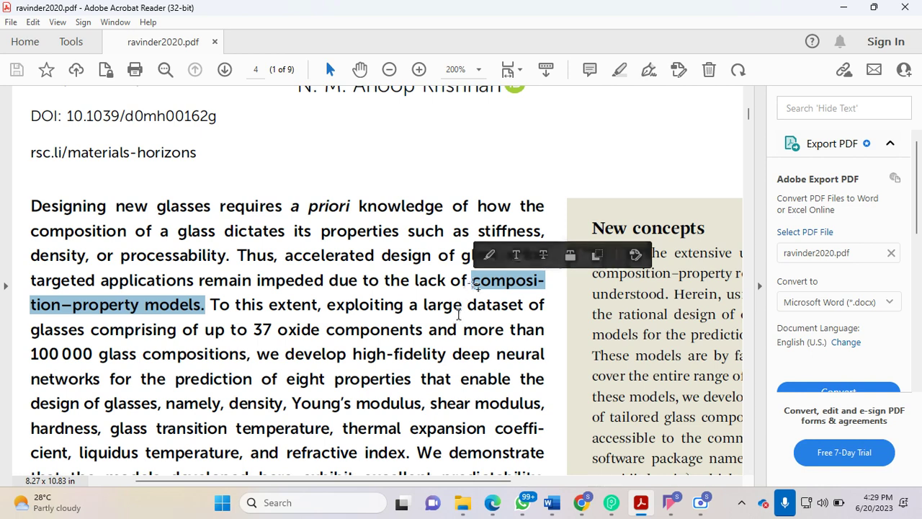
pyautogui.scroll(-1, 457, 315)
pyautogui.moveTo(328, 272)
pyautogui.mouseDown()
pyautogui.moveTo(422, 299)
pyautogui.moveTo(337, 320)
pyautogui.moveTo(416, 317)
pyautogui.moveTo(239, 323)
pyautogui.mouseUp()
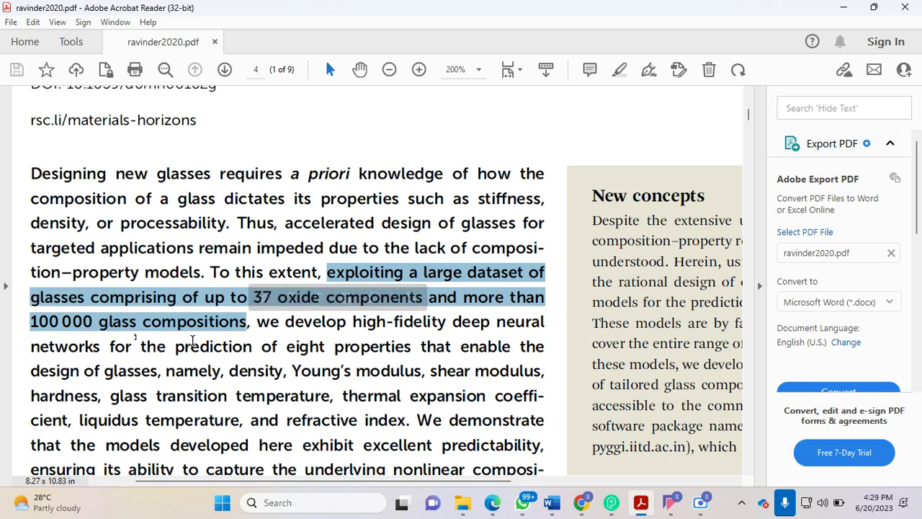
# Step: Select "deep neural networks" and the passage from "prediction of eight properties" through "shear modulus" in the abstract
pyautogui.scroll(-2, 192, 342)
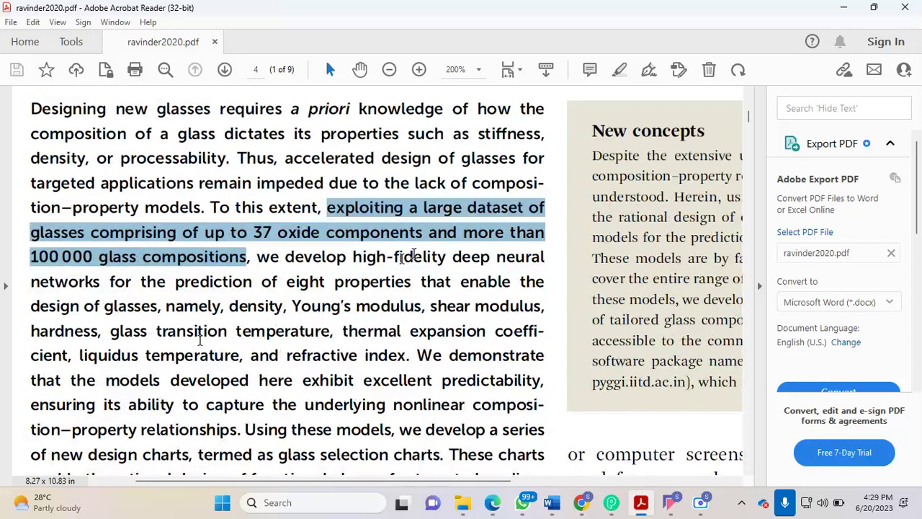
pyautogui.moveTo(454, 257); pyautogui.dragTo(102, 281)
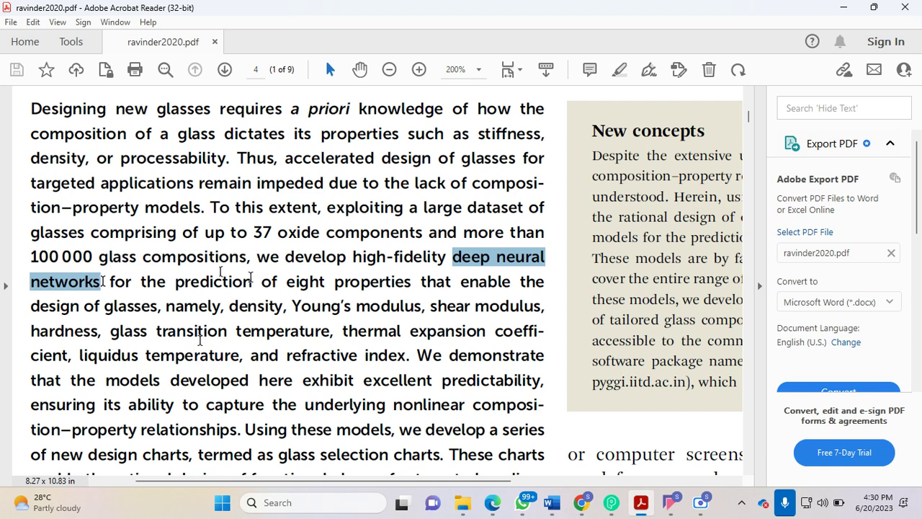
pyautogui.moveTo(175, 281)
pyautogui.mouseDown()
pyautogui.moveTo(508, 283)
pyautogui.moveTo(542, 306)
pyautogui.moveTo(523, 301)
pyautogui.mouseUp()
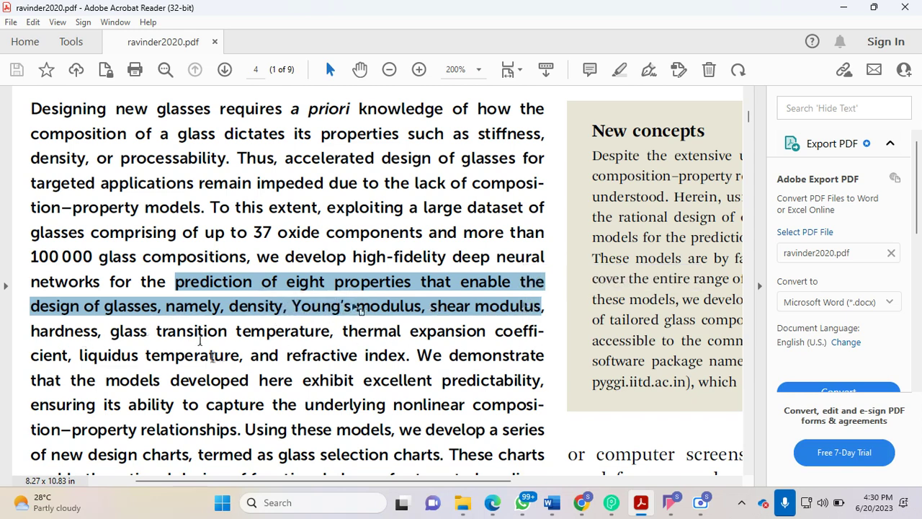
pyautogui.scroll(-1, 475, 285)
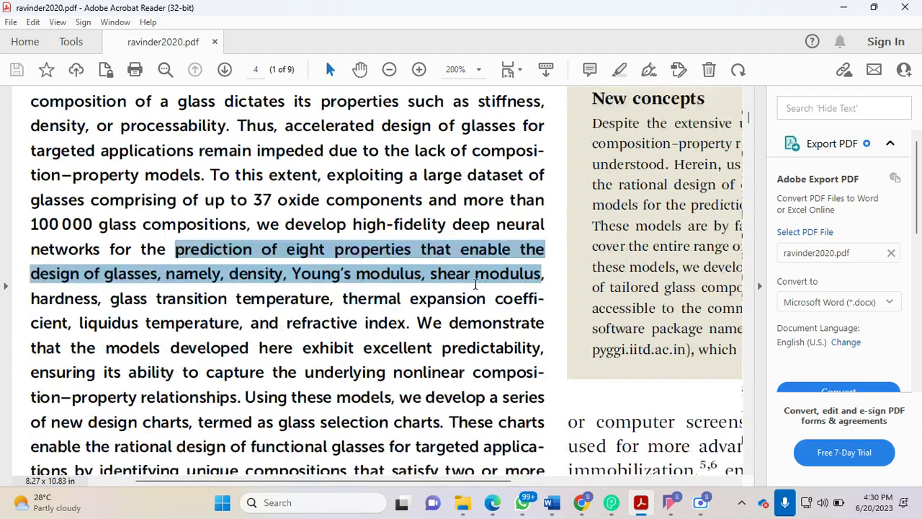
pyautogui.scroll(-6, 475, 284)
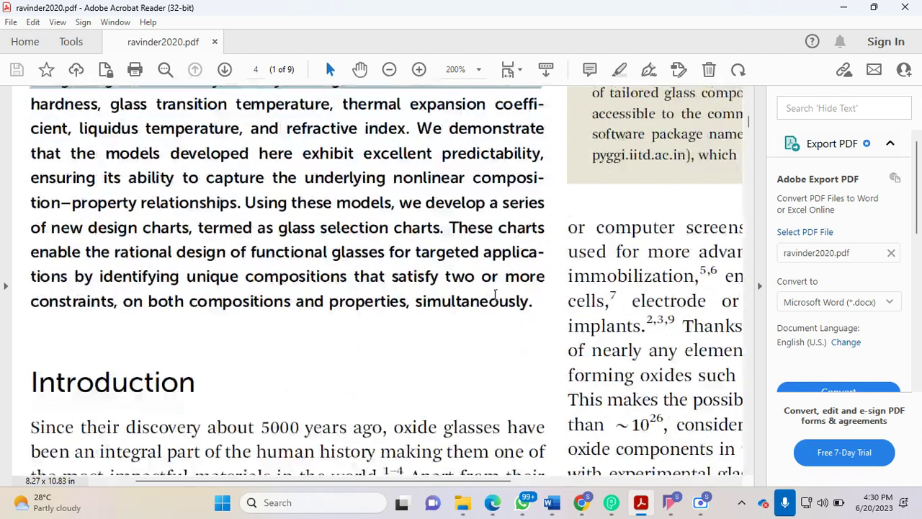
# Step: Dismiss the chat notification and select the New concepts sentence about the GUI-based Python for Glass Genomics (PyGGi) software package
pyautogui.click(389, 70)
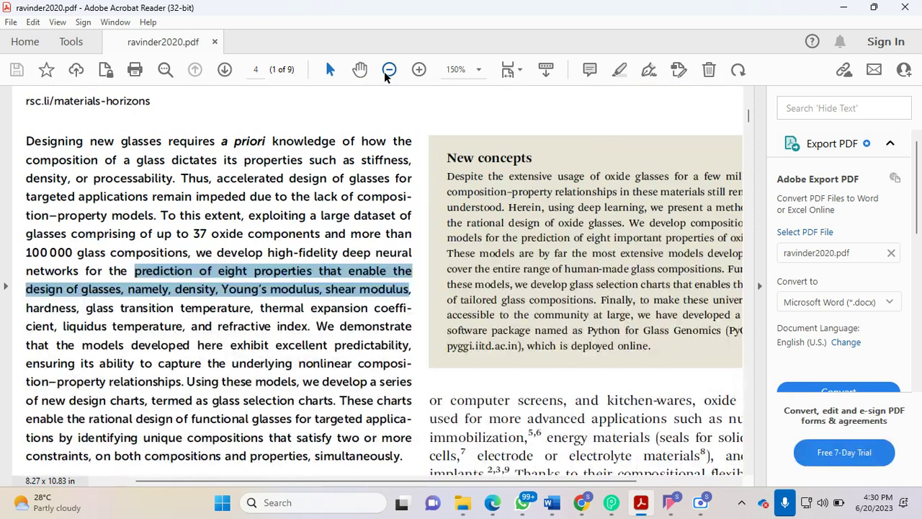
pyautogui.click(387, 72)
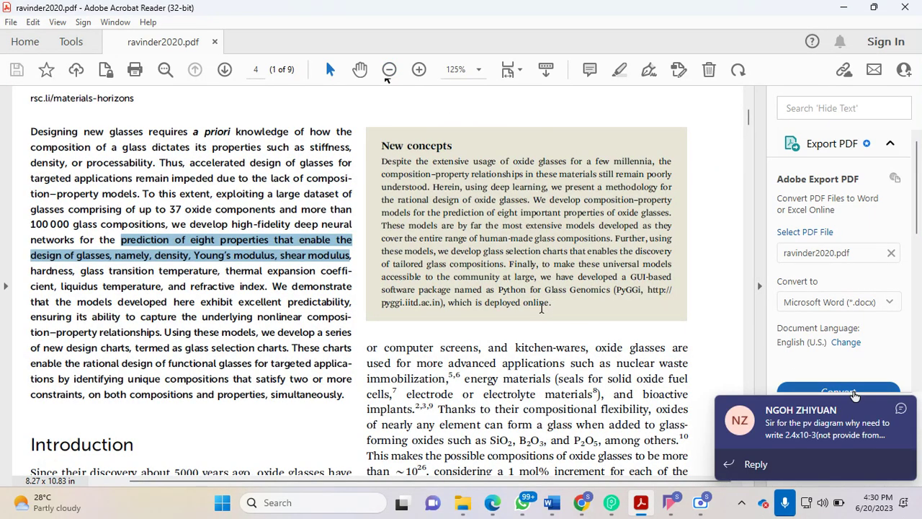
pyautogui.click(899, 407)
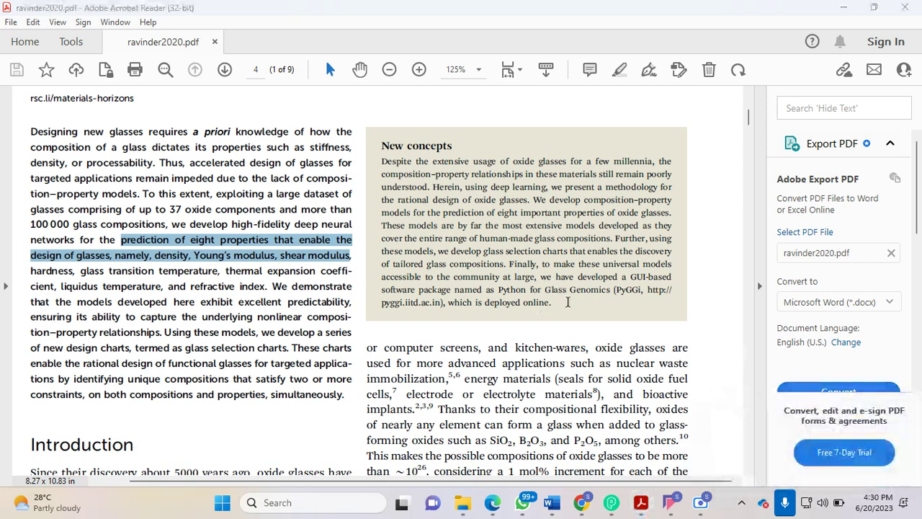
pyautogui.moveTo(559, 306); pyautogui.dragTo(546, 277)
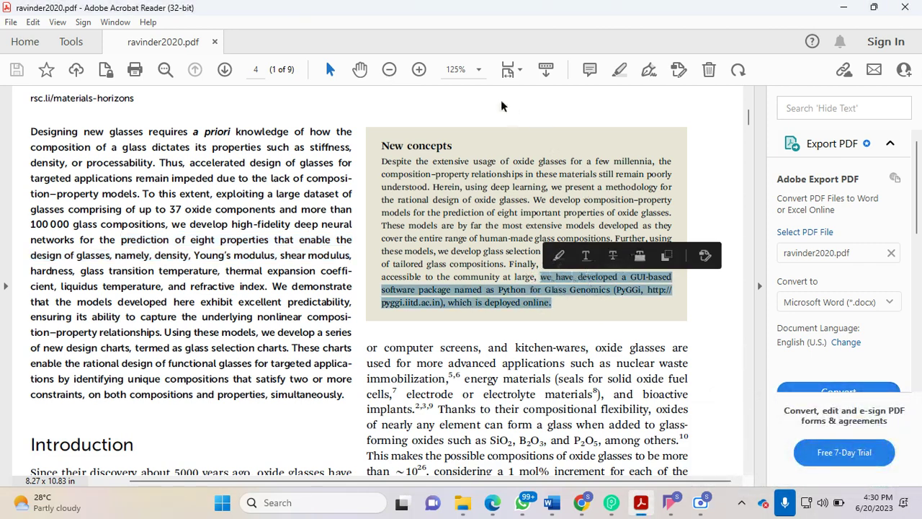
# Step: Follow the pyggi.iitd.ac.in link in the New concepts box and allow the document to connect to the site
pyautogui.click(419, 69)
pyautogui.click(419, 70)
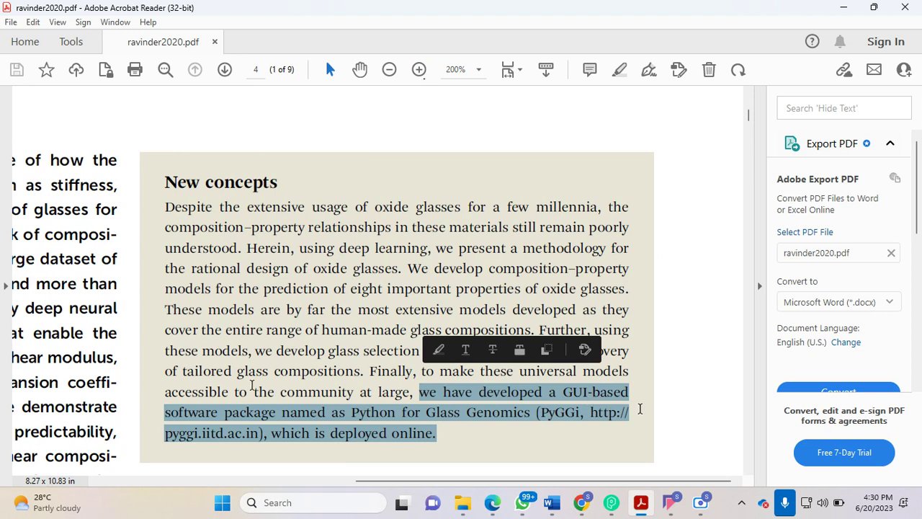
pyautogui.click(596, 420)
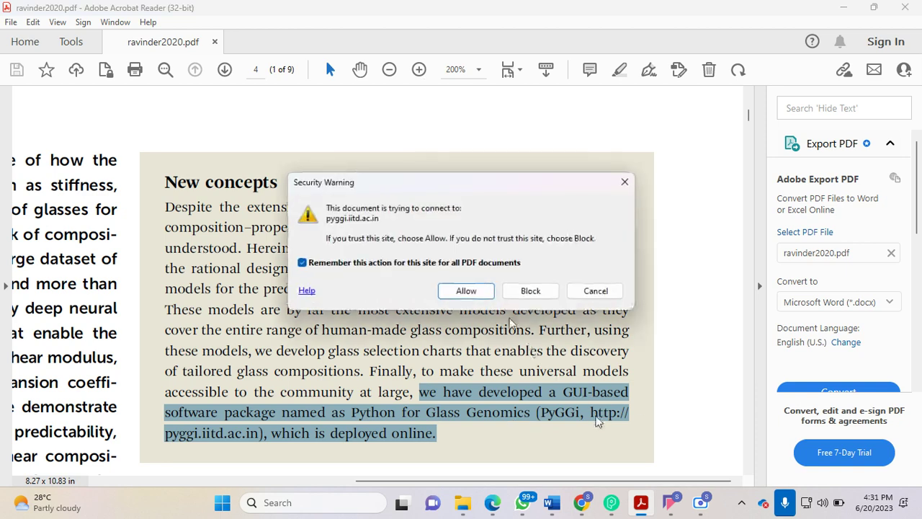
pyautogui.click(472, 291)
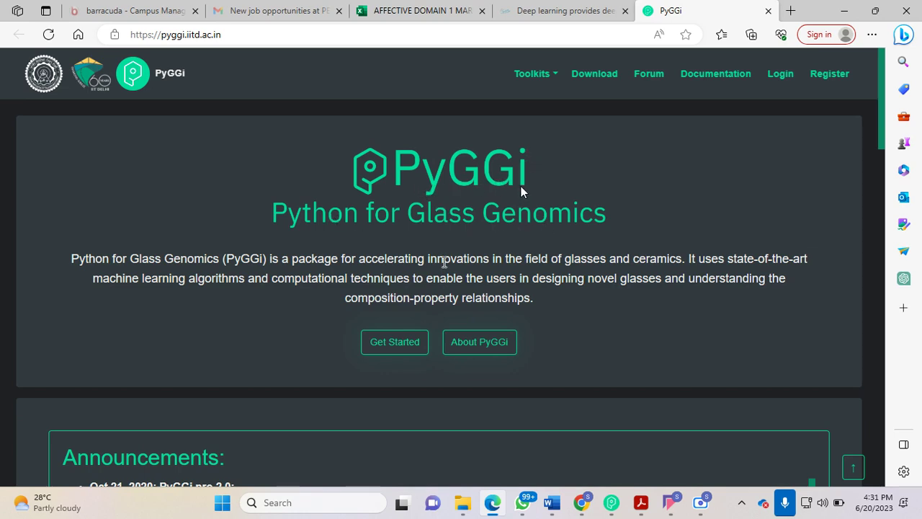
# Step: Look through the PyGGi homepage, covering the announcements, toolkit overview and download section, and return to its beginning
pyautogui.scroll(-2, 469, 231)
pyautogui.scroll(-6, 490, 225)
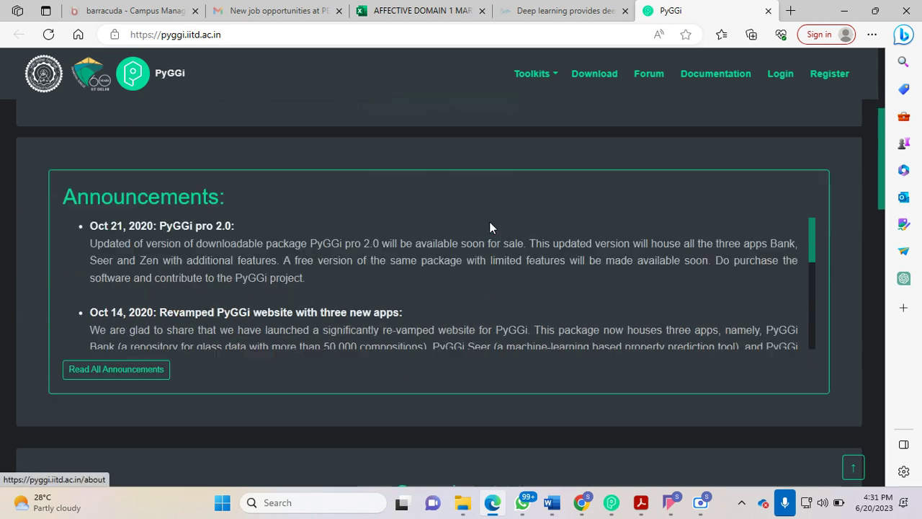
pyautogui.scroll(-1, 495, 227)
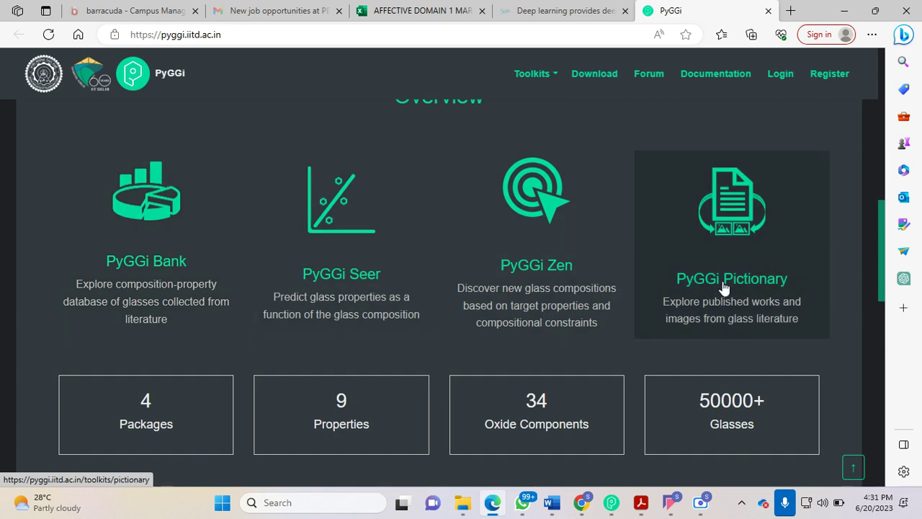
pyautogui.scroll(-2, 724, 287)
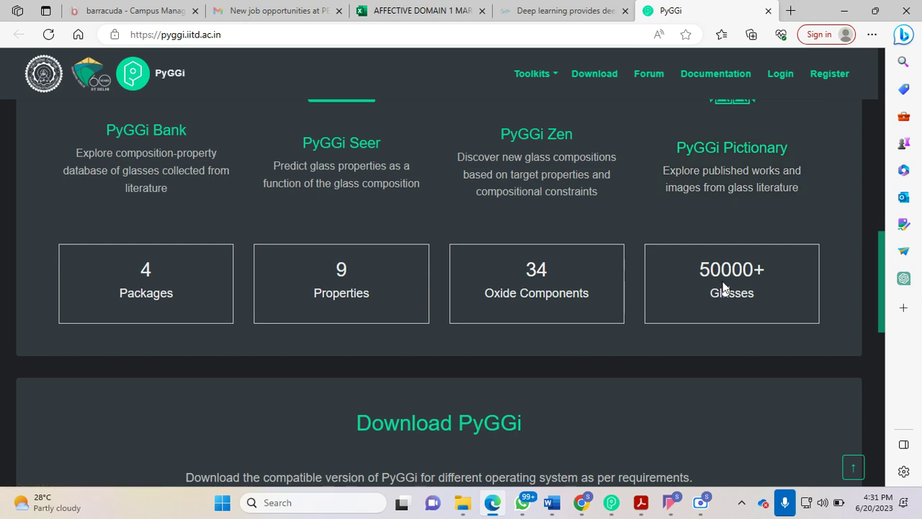
pyautogui.scroll(-1, 724, 286)
pyautogui.scroll(-3, 724, 287)
pyautogui.scroll(15, 724, 287)
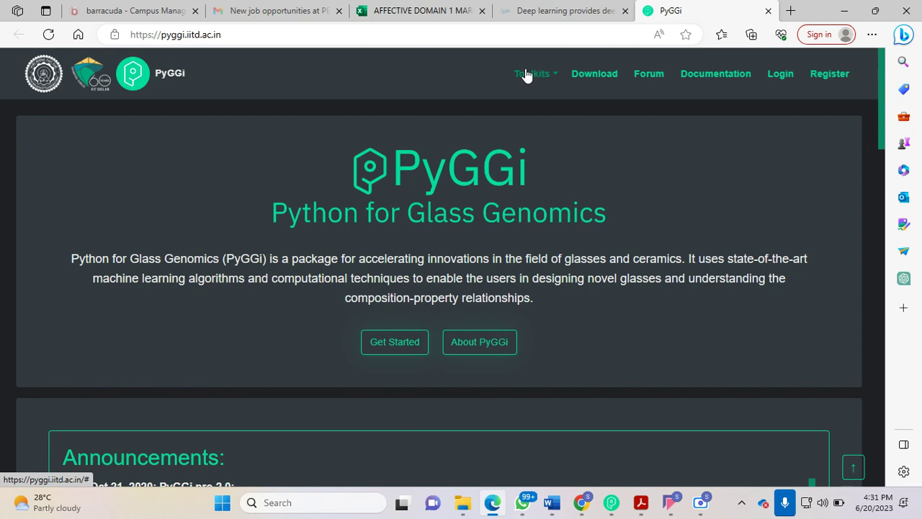
# Step: Open the PyGGi Seer toolkit for predicting glass properties
pyautogui.click(525, 74)
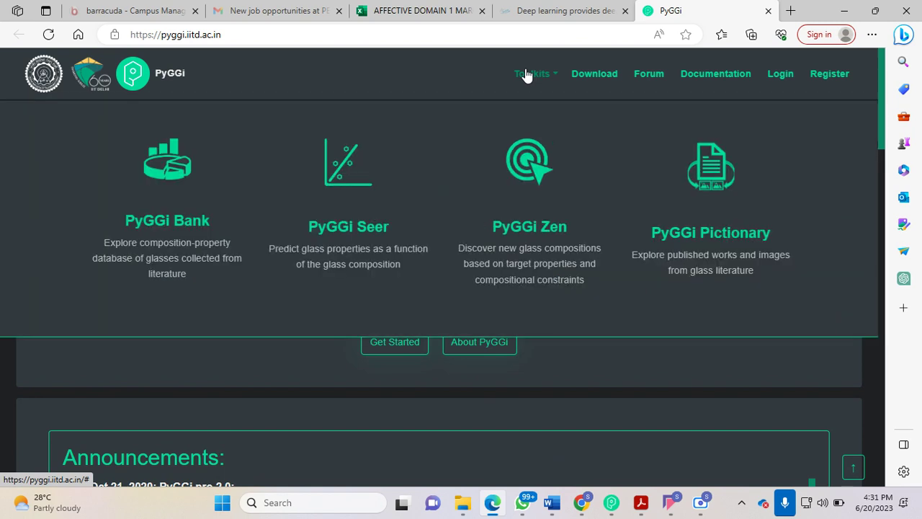
pyautogui.click(340, 214)
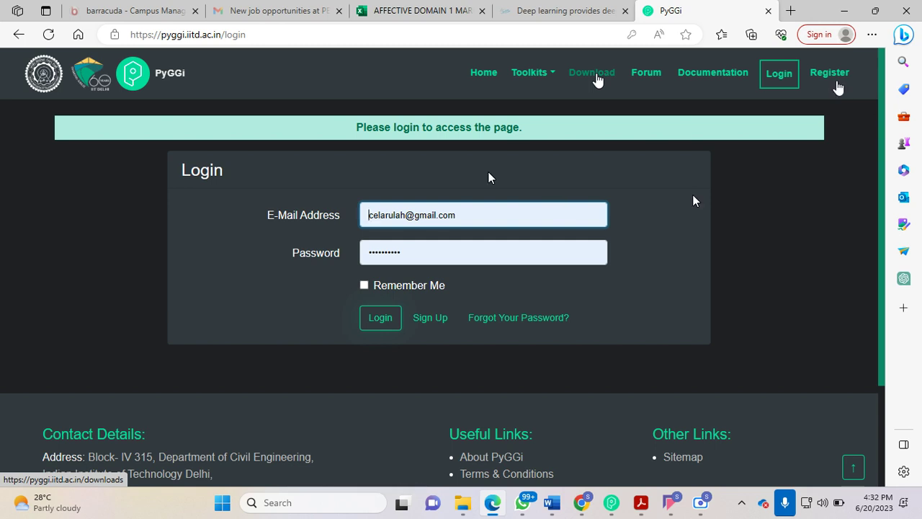
# Step: Request the PyGGi download page and log in with the prefilled account credentials
pyautogui.click(597, 79)
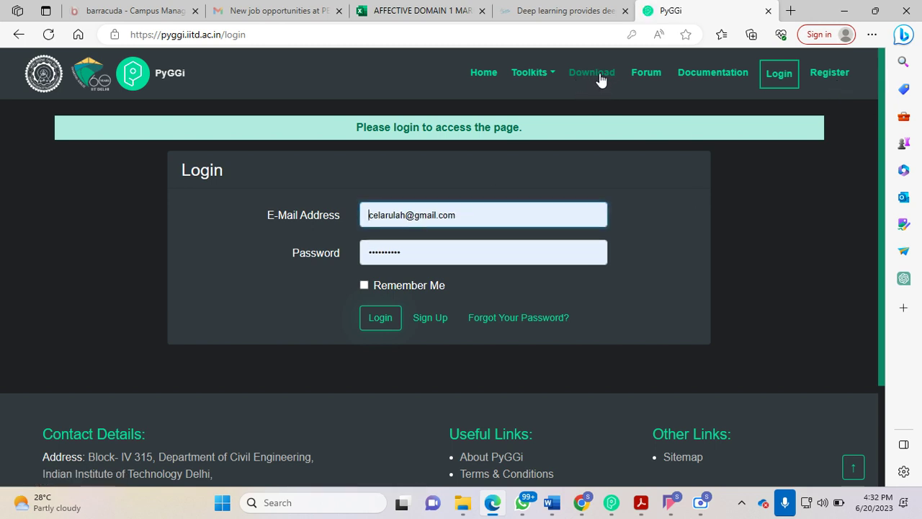
pyautogui.click(380, 317)
pyautogui.click(376, 318)
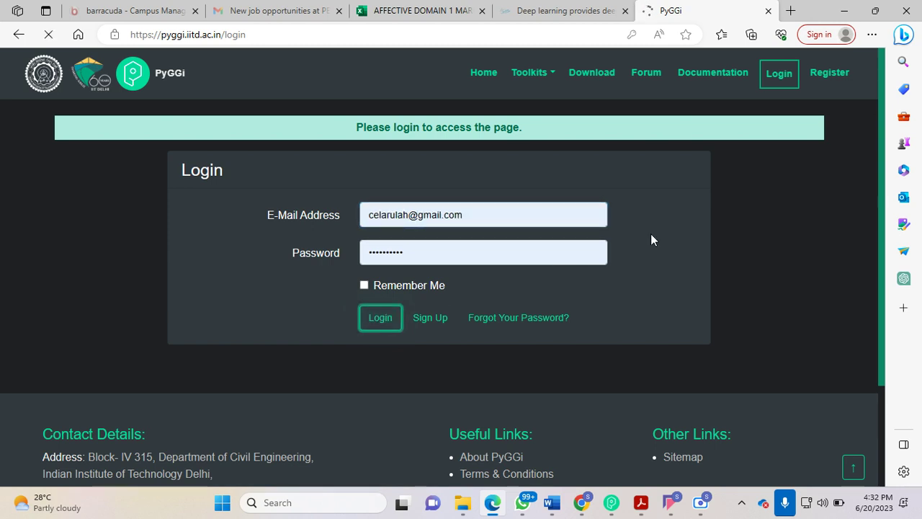
# Step: Review the PyGGi Seer trial download options, system requirements and the feature comparison with PyGGi Seer Pro
pyautogui.scroll(-2, 320, 253)
pyautogui.scroll(1, 320, 253)
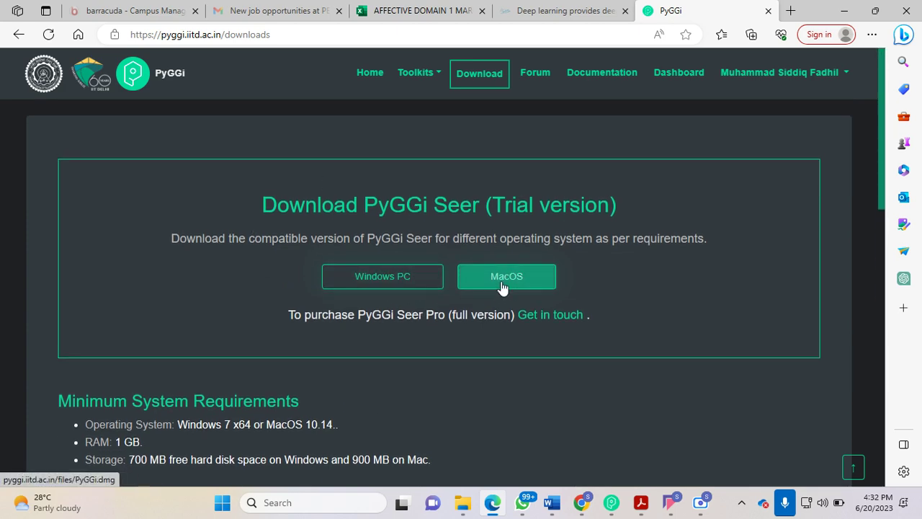
pyautogui.scroll(-6, 499, 253)
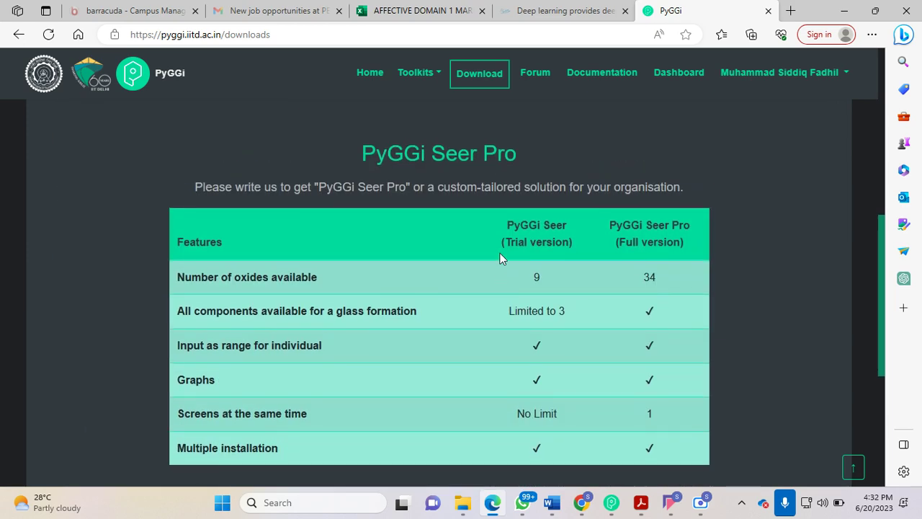
pyautogui.scroll(2, 500, 253)
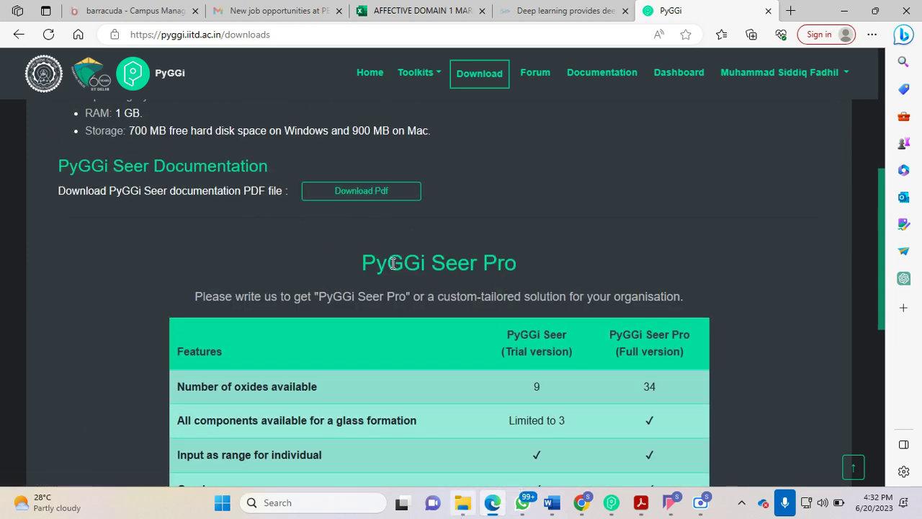
# Step: Open PyGGi_Seer_Docs from the Downloads folder and read its introduction and Get Started instructions for Windows and Mac
pyautogui.click(463, 502)
pyautogui.doubleClick(193, 149)
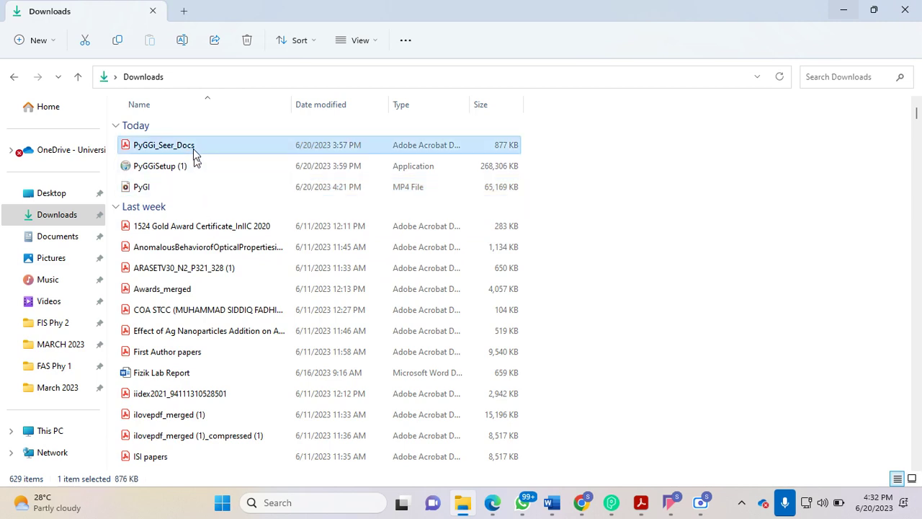
pyautogui.scroll(-5, 366, 152)
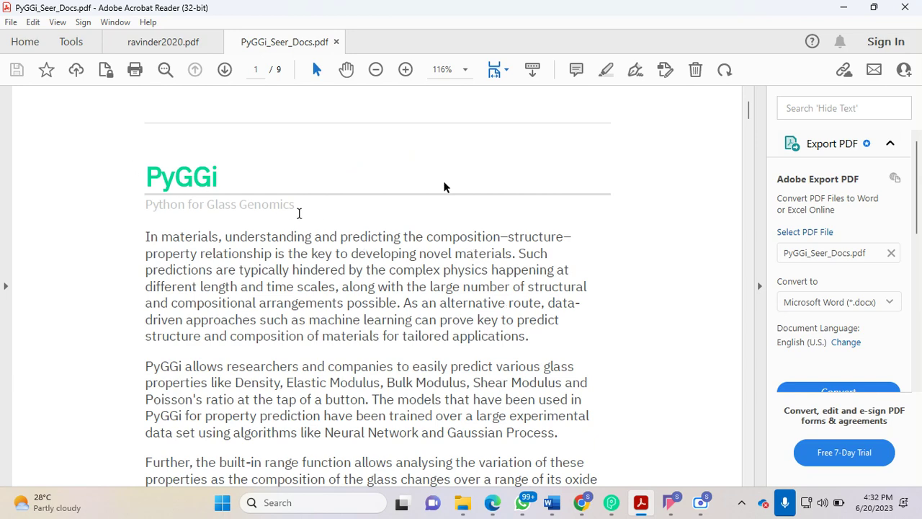
pyautogui.scroll(-10, 298, 213)
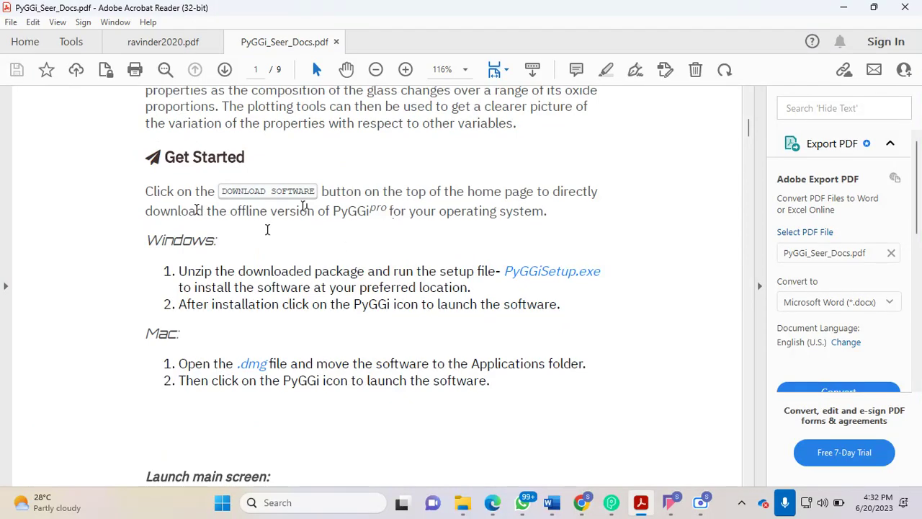
pyautogui.scroll(-4, 472, 198)
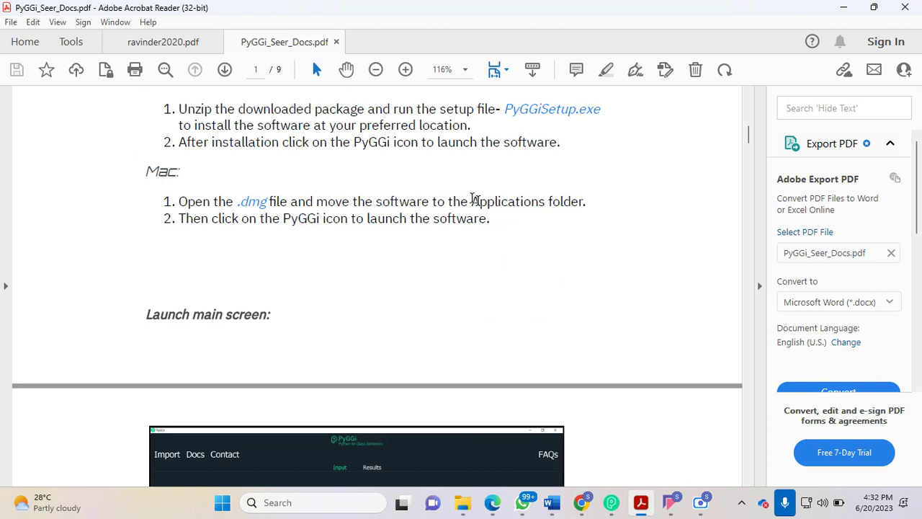
# Step: Examine the main launch screens of the desktop software and PyGGi Web in the documentation
pyautogui.scroll(-5, 477, 201)
pyautogui.scroll(-3, 477, 206)
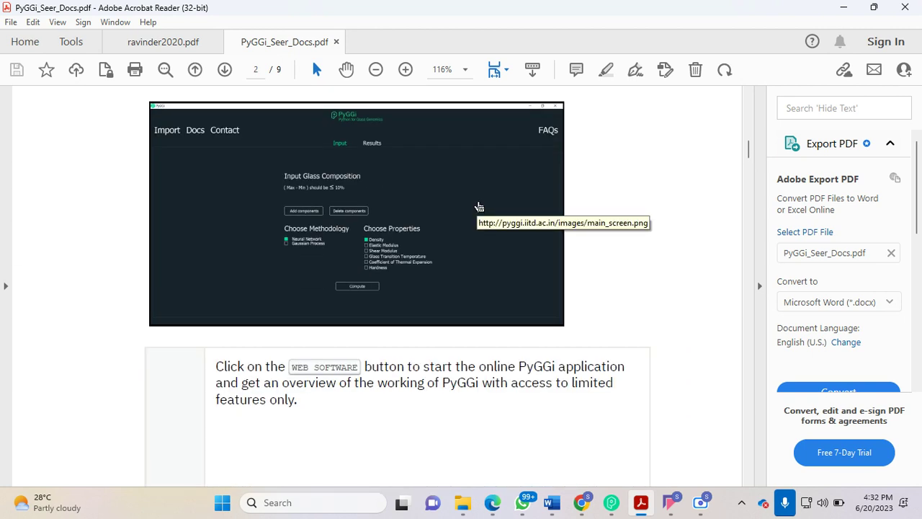
pyautogui.scroll(-5, 482, 210)
pyautogui.scroll(-3, 532, 262)
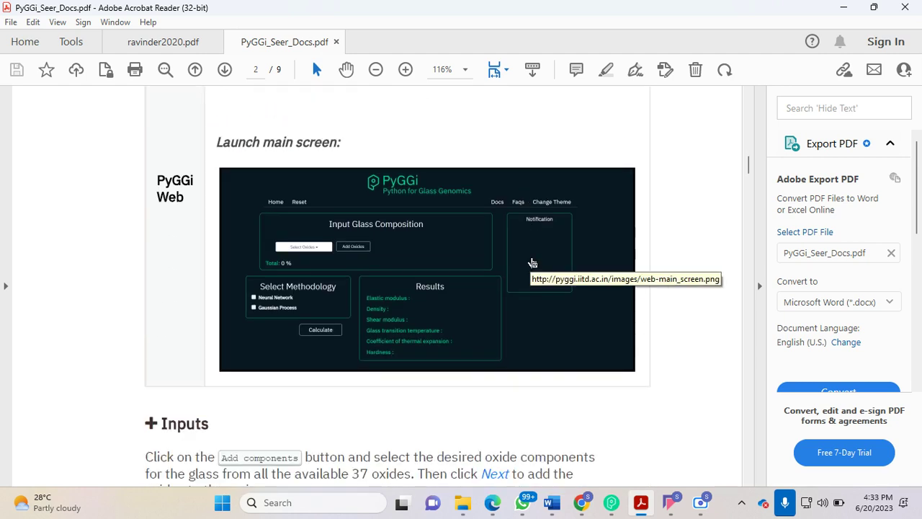
# Step: Switch to the PyGGi desktop application and add Li2O, Bi2O3 and TeO2 as the glass components
pyautogui.scroll(-4, 532, 262)
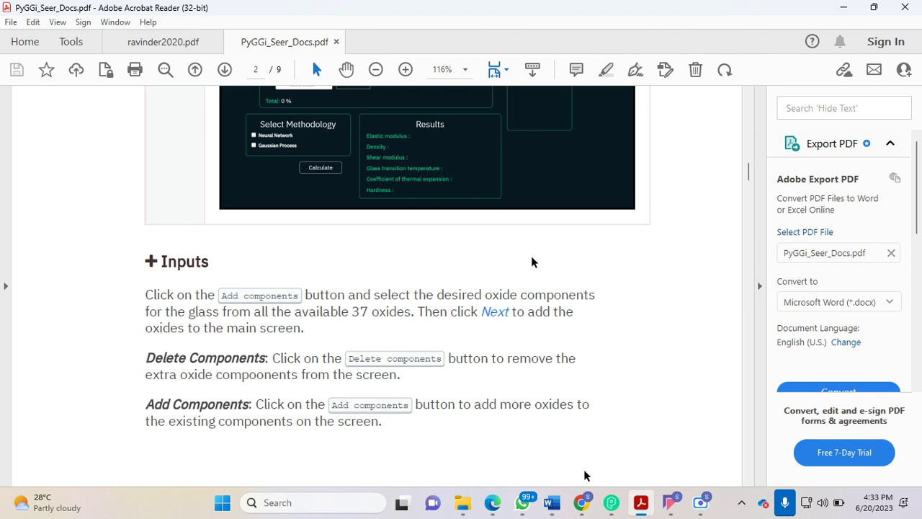
pyautogui.click(611, 502)
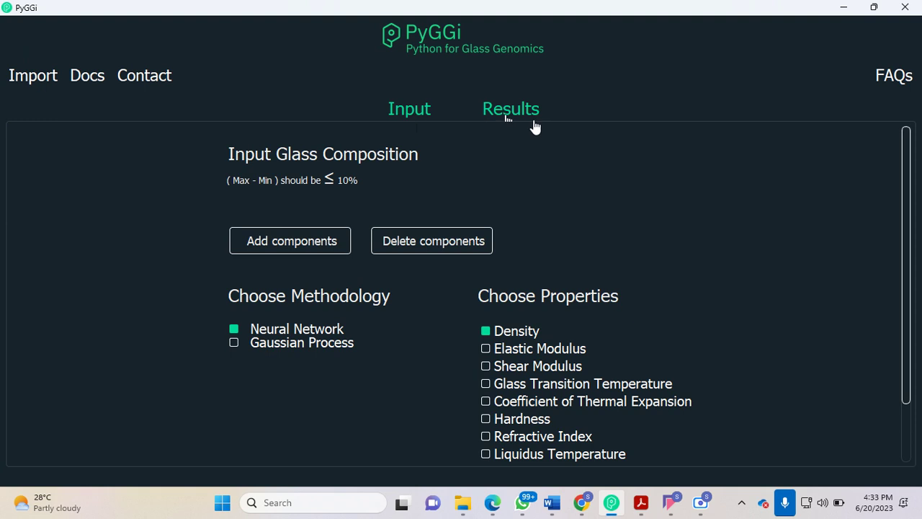
pyautogui.click(336, 240)
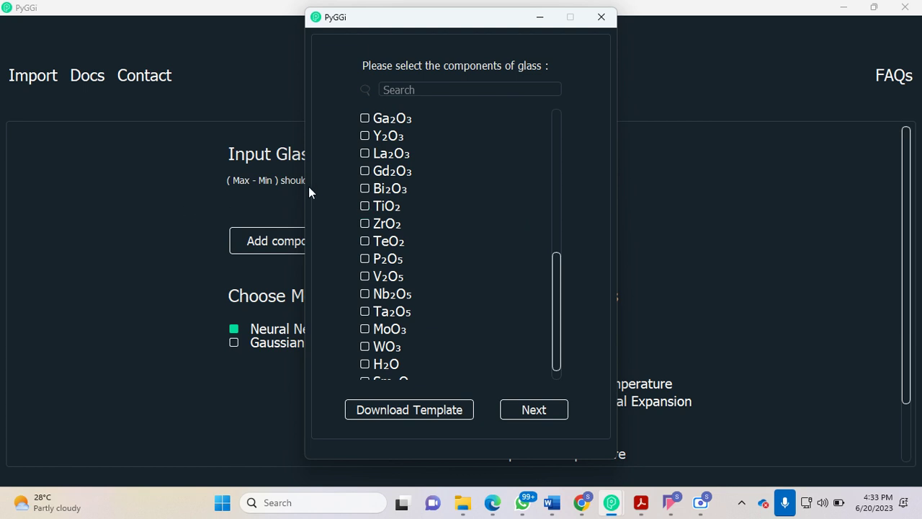
pyautogui.scroll(5, 375, 191)
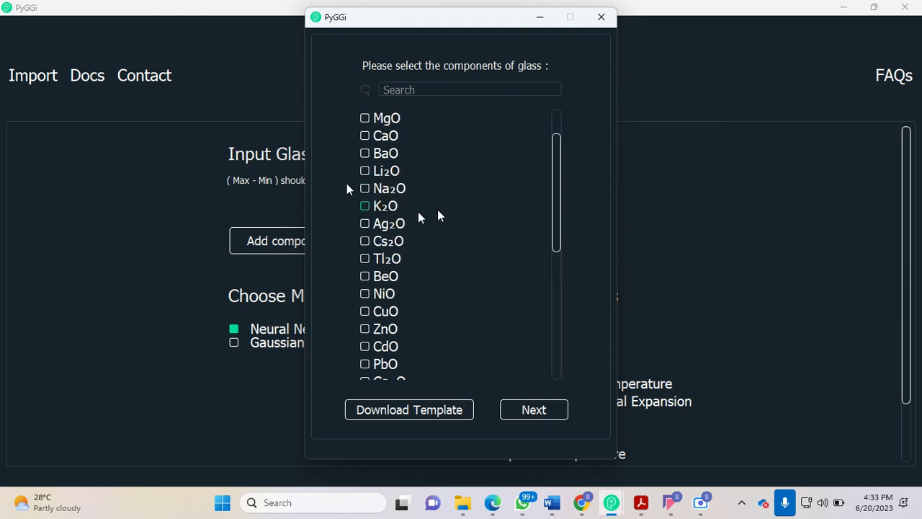
pyautogui.click(368, 171)
pyautogui.scroll(-6, 452, 205)
pyautogui.scroll(5, 452, 212)
pyautogui.scroll(-6, 452, 211)
pyautogui.click(366, 224)
pyautogui.click(535, 408)
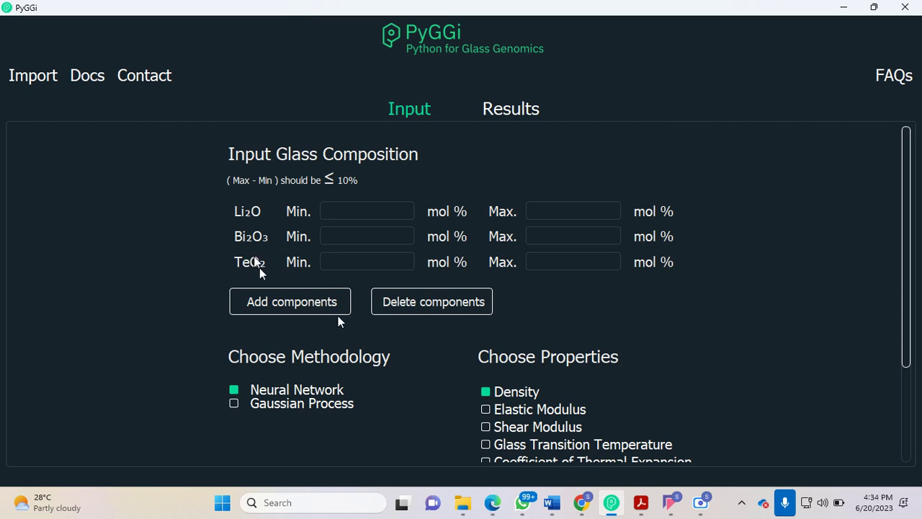
# Step: Set both the minimum and the maximum Li2O content to 20 mol %
pyautogui.click(351, 214)
pyautogui.write('20')
pyautogui.press('Tab')
pyautogui.write('30')
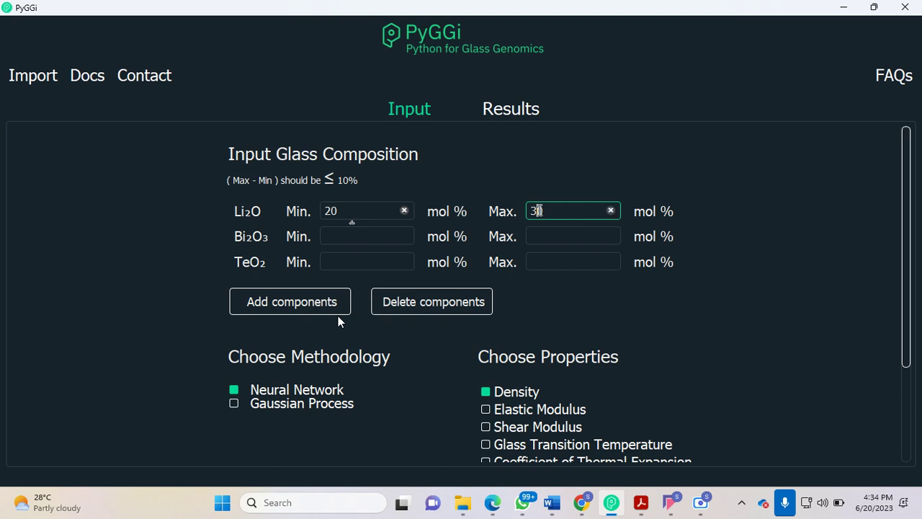
pyautogui.moveTo(555, 211); pyautogui.dragTo(516, 214)
pyautogui.write('20')
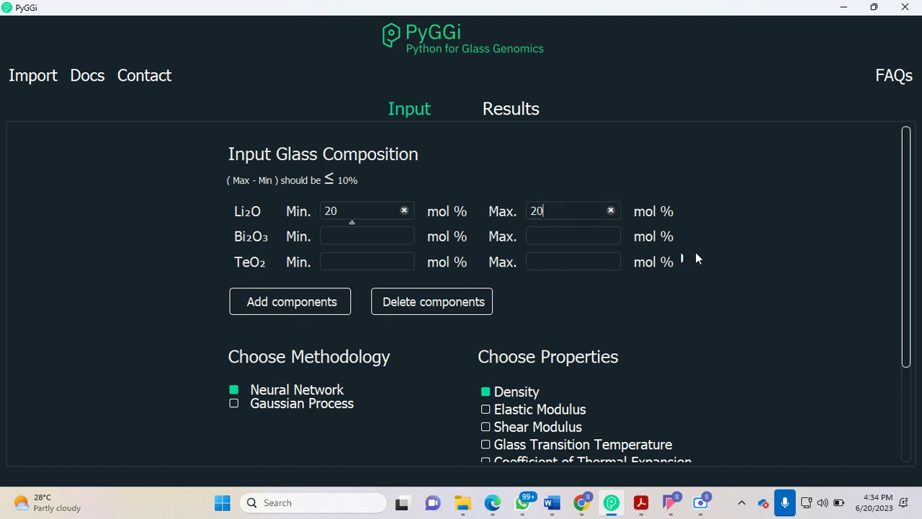
# Step: Set the Bi2O3 range to a minimum of 5 and a maximum of 15 mol %
pyautogui.click(387, 238)
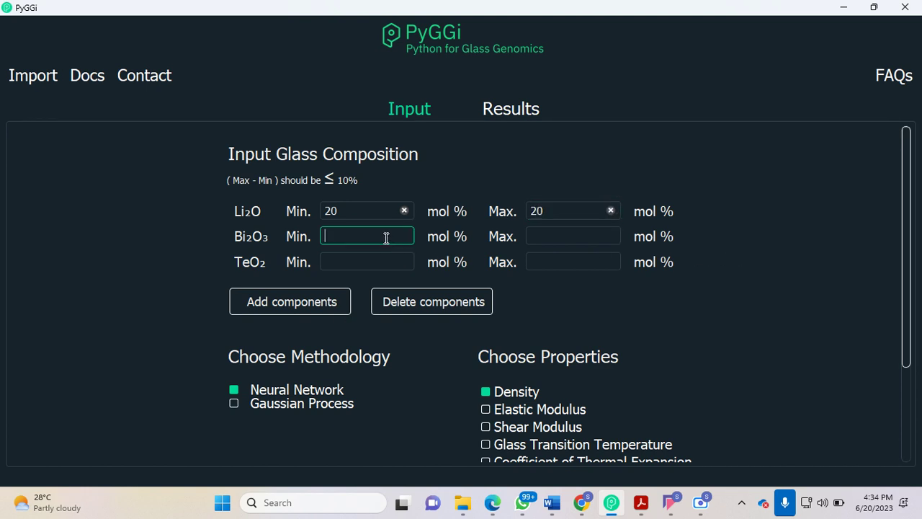
pyautogui.write('5')
pyautogui.click(530, 238)
pyautogui.write('15')
pyautogui.click(504, 252)
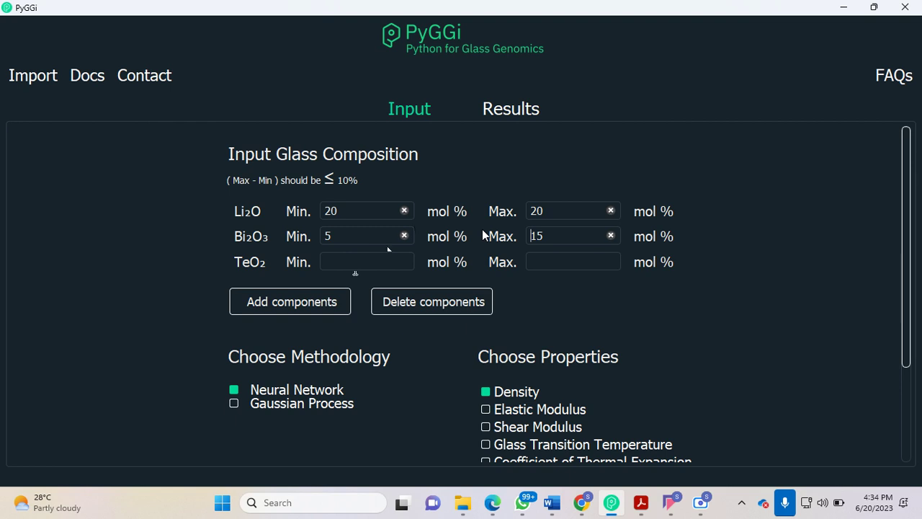
pyautogui.click(361, 213)
# Step: Set the TeO2 range to a minimum of 65 and a maximum of 75 mol %
pyautogui.click(542, 259)
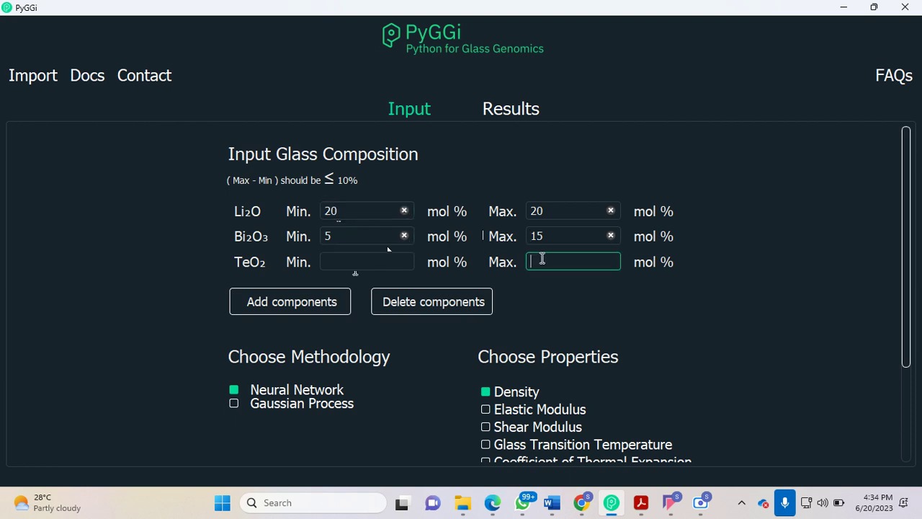
pyautogui.write('75')
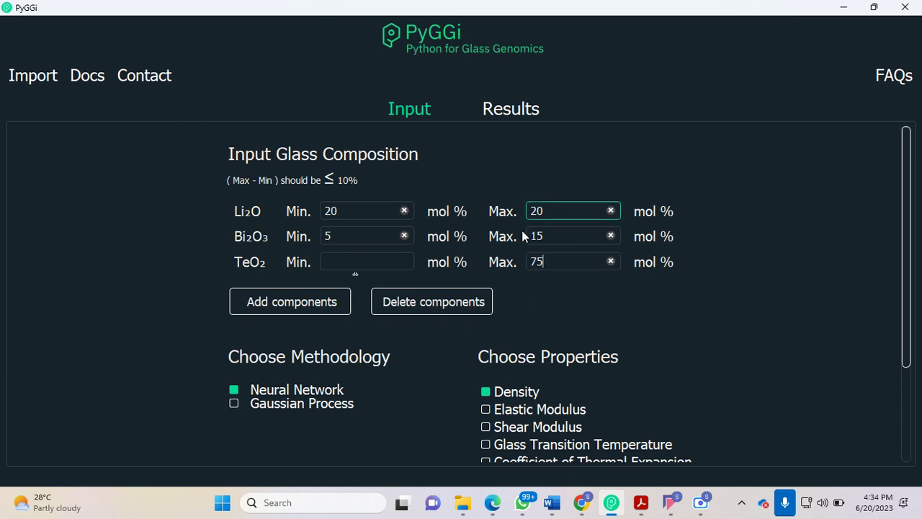
pyautogui.click(361, 261)
pyautogui.write('65')
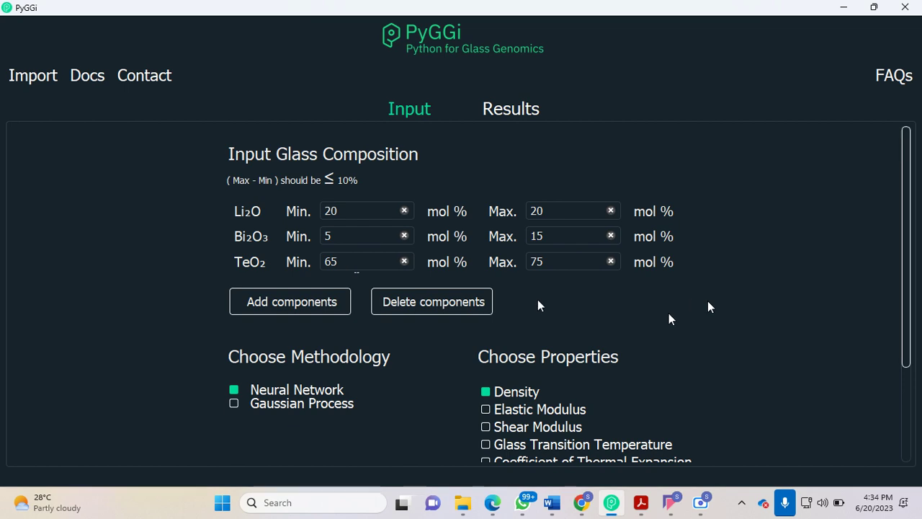
# Step: Select Elastic Modulus and Refractive Index in addition to Density, and compute the properties with the Neural Network methodology
pyautogui.scroll(-2, 674, 317)
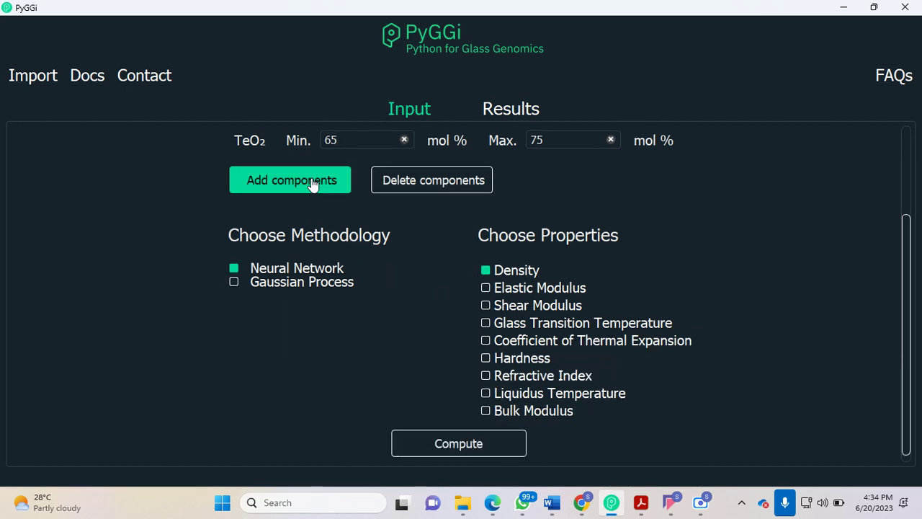
pyautogui.scroll(2, 491, 152)
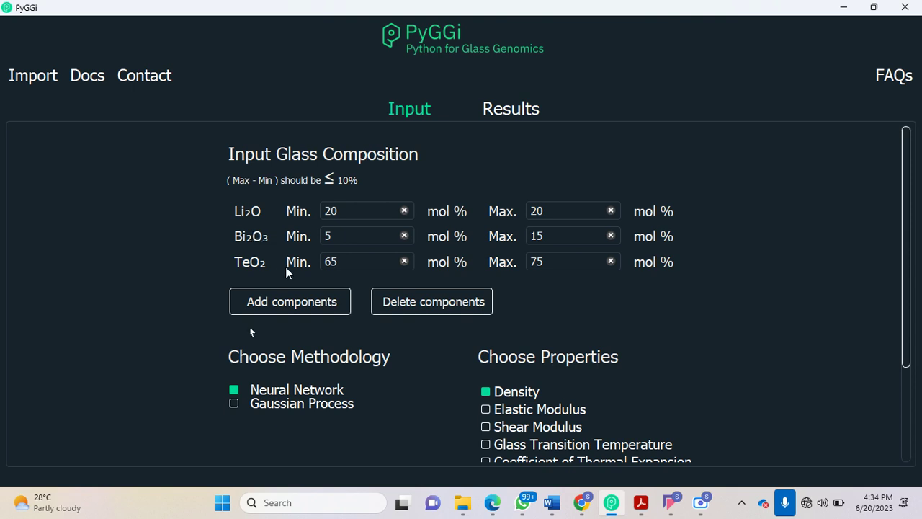
pyautogui.scroll(-1, 323, 333)
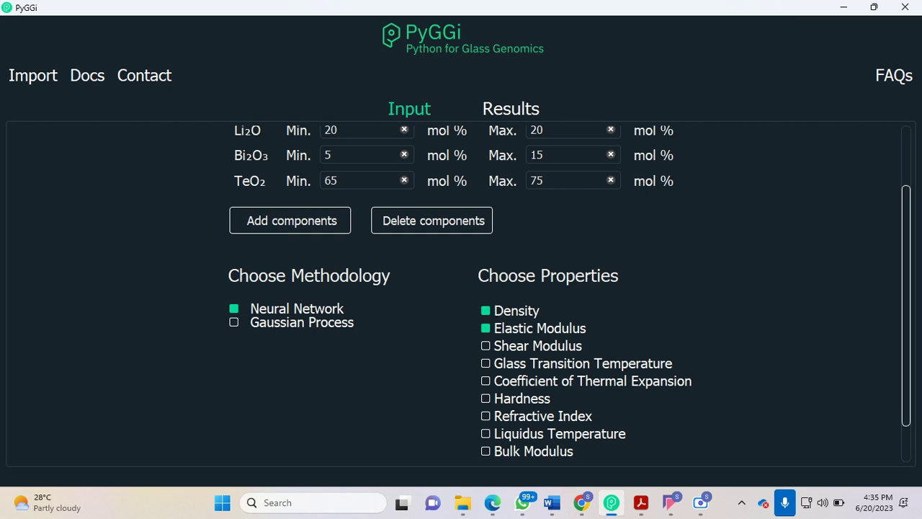
pyautogui.click(494, 415)
pyautogui.scroll(-1, 552, 228)
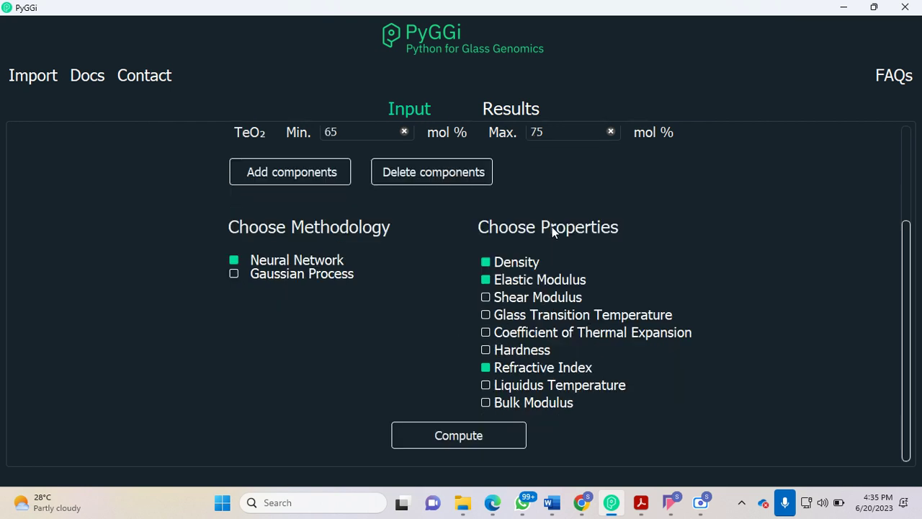
pyautogui.scroll(2, 551, 231)
pyautogui.scroll(-2, 508, 286)
pyautogui.click(500, 435)
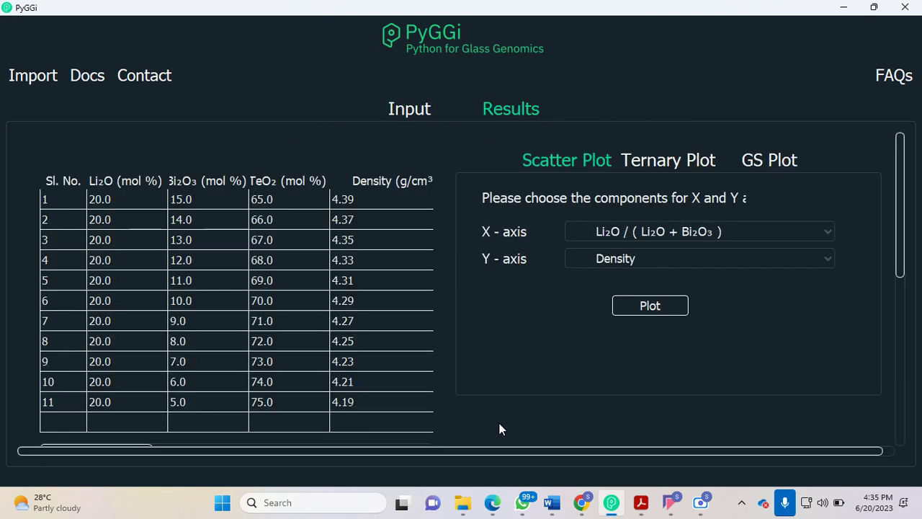
# Step: Examine the results table's compositions, export options and predicted Density, Elastic Modulus and Refractive Index columns
pyautogui.scroll(-2, 170, 366)
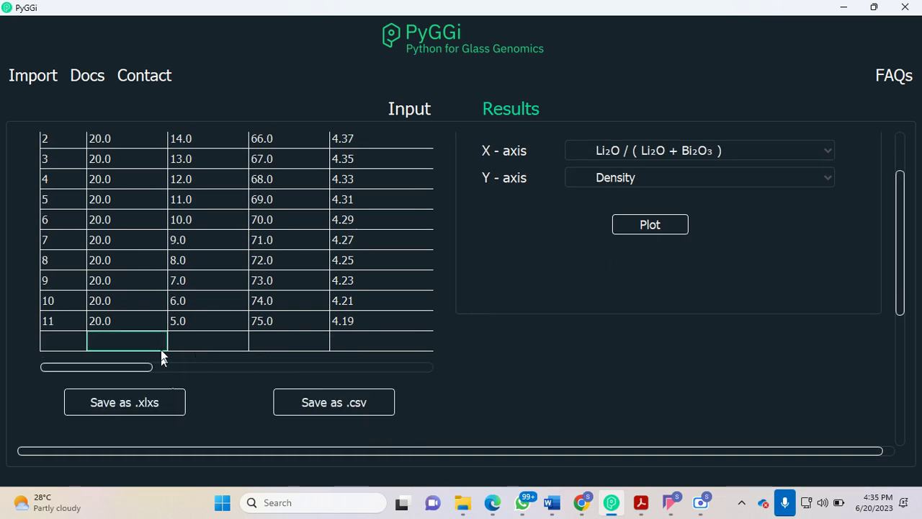
pyautogui.scroll(2, 165, 350)
pyautogui.scroll(-4, 180, 353)
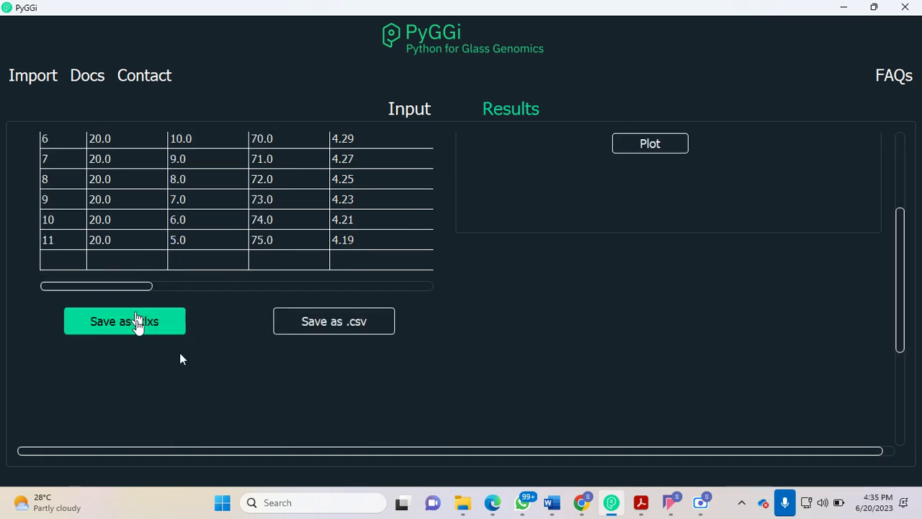
pyautogui.scroll(4, 336, 343)
pyautogui.scroll(-1, 310, 342)
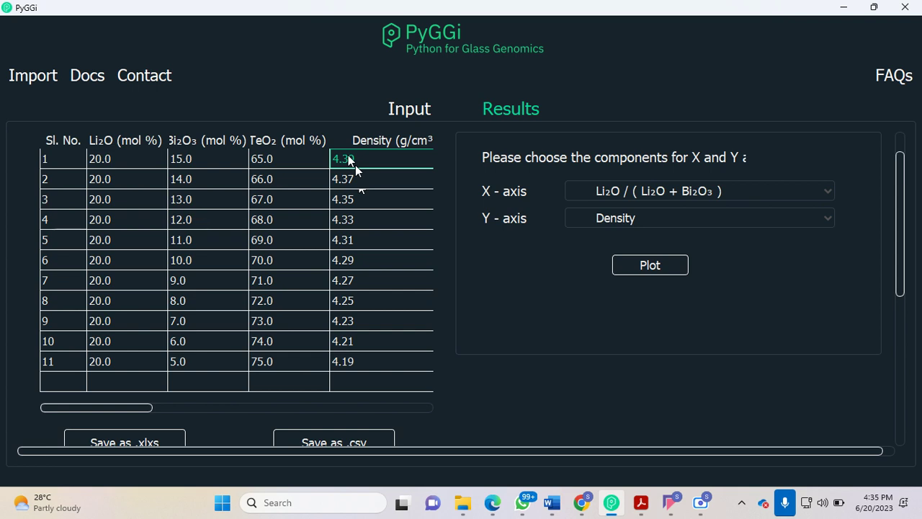
pyautogui.moveTo(129, 407); pyautogui.dragTo(379, 409)
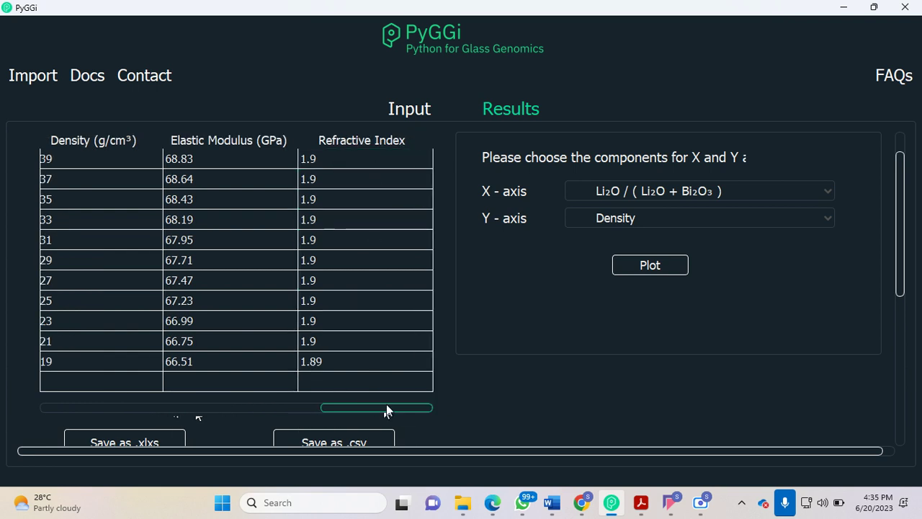
# Step: Create a scatter plot of Density against Bi2O3 / ( Bi2O3 + TeO2 )
pyautogui.click(689, 193)
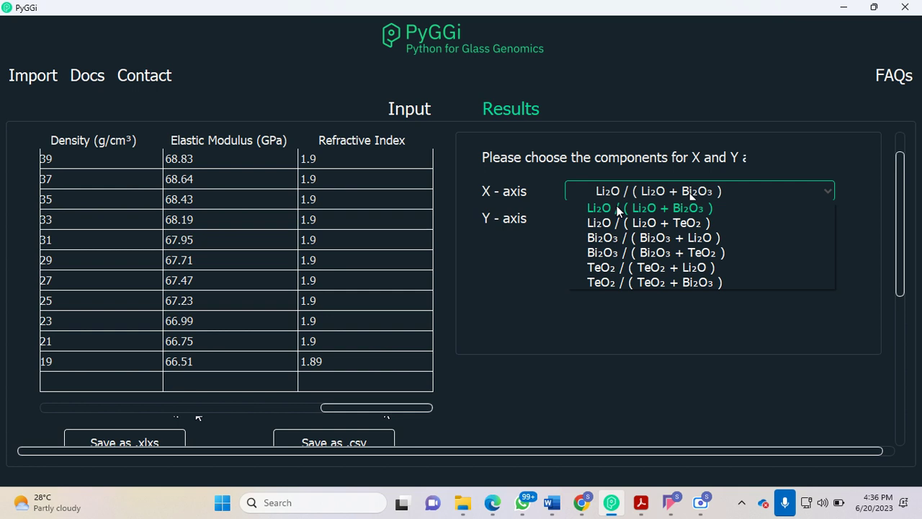
pyautogui.click(595, 252)
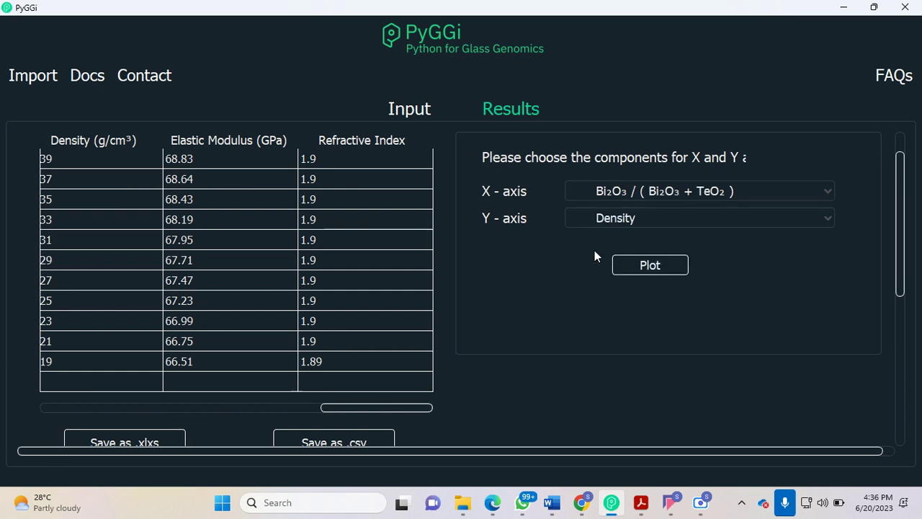
pyautogui.click(640, 262)
pyautogui.scroll(-2, 771, 224)
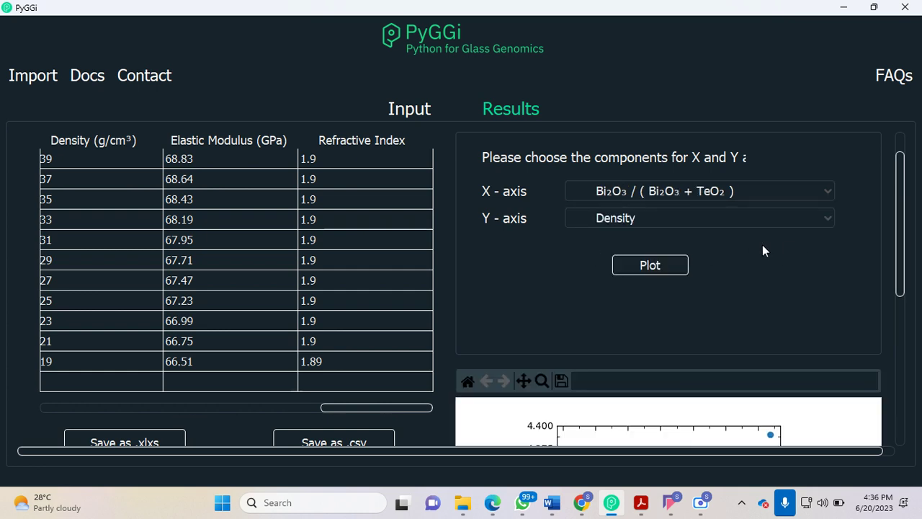
pyautogui.scroll(-3, 791, 288)
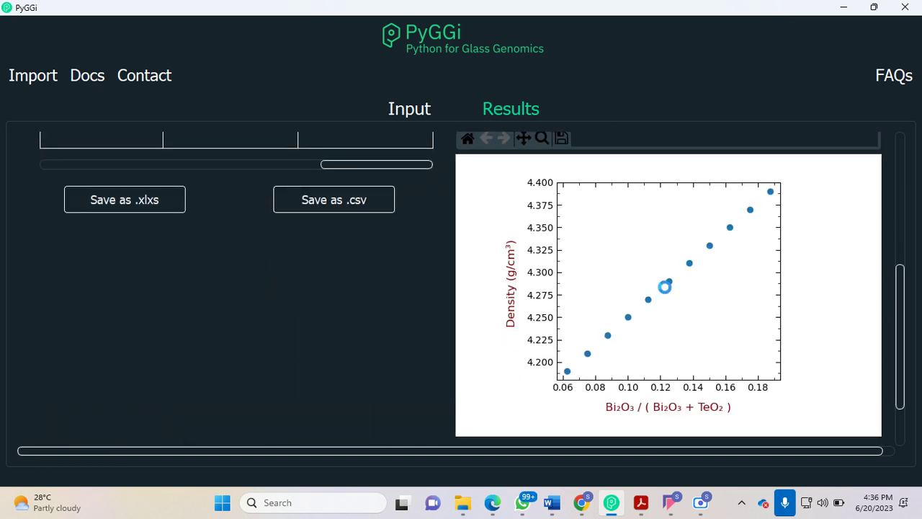
pyautogui.click(712, 246)
# Step: Open and dismiss the scatter plot's image-saving dialog, and zoom into the plot's middle before restoring its full view
pyautogui.click(562, 139)
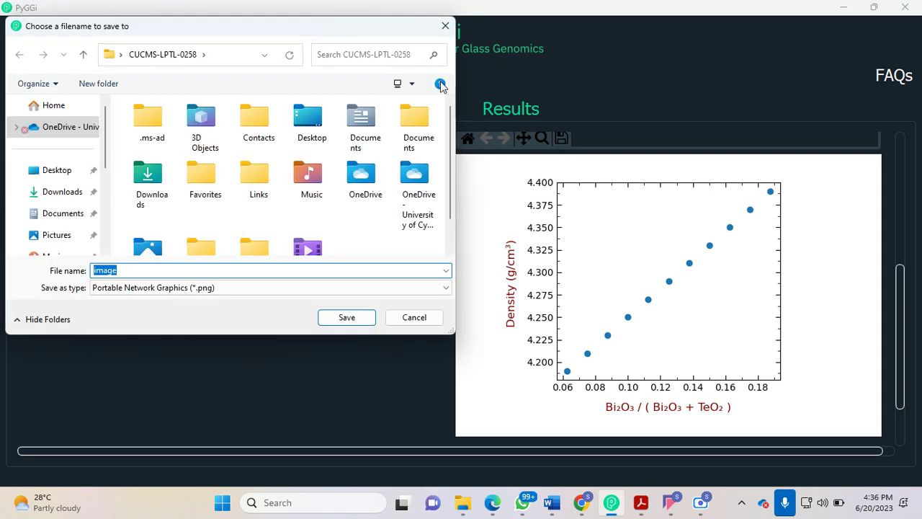
pyautogui.click(445, 26)
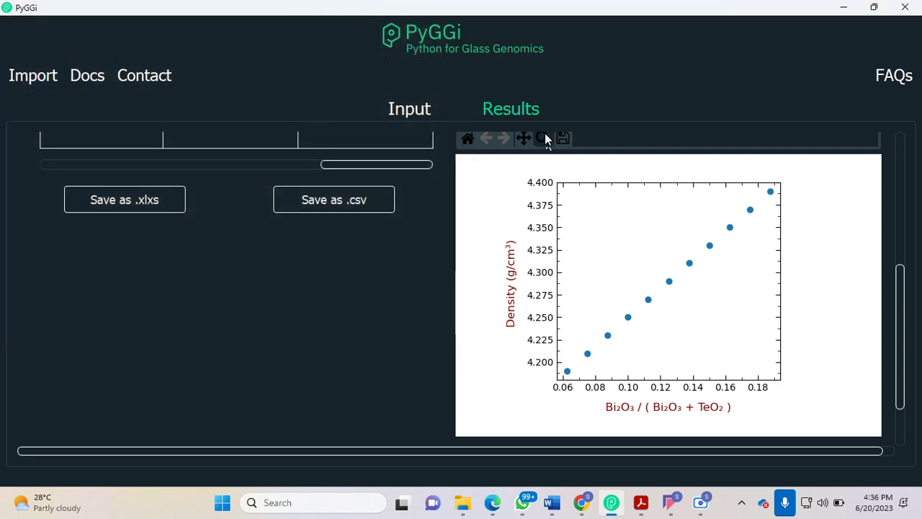
pyautogui.click(544, 137)
pyautogui.moveTo(627, 233); pyautogui.dragTo(657, 239)
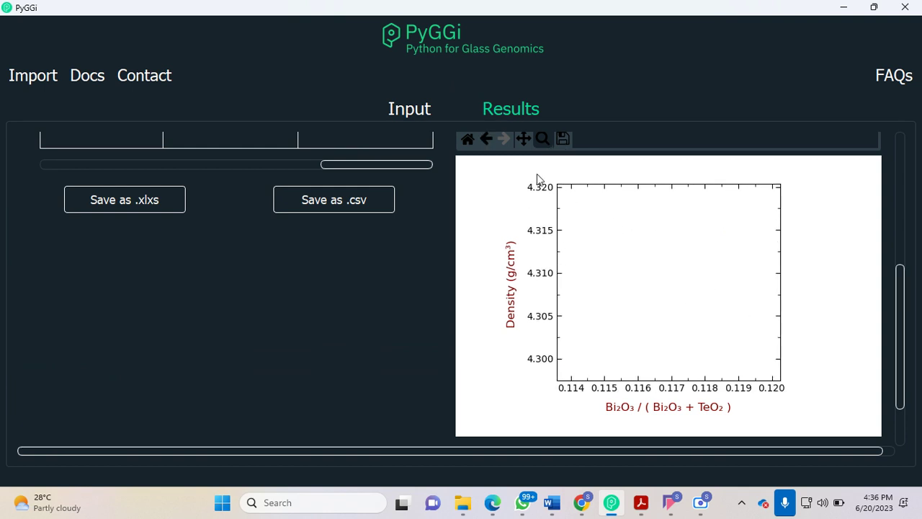
pyautogui.click(489, 142)
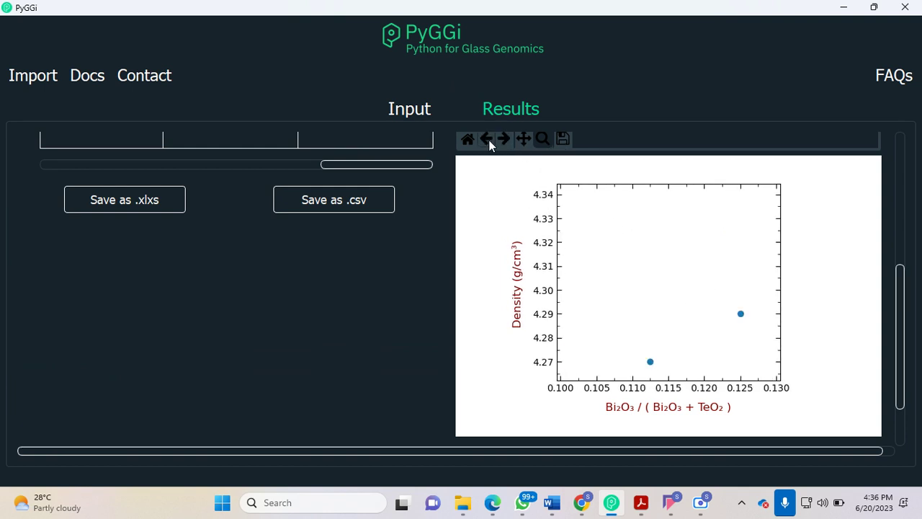
pyautogui.click(490, 142)
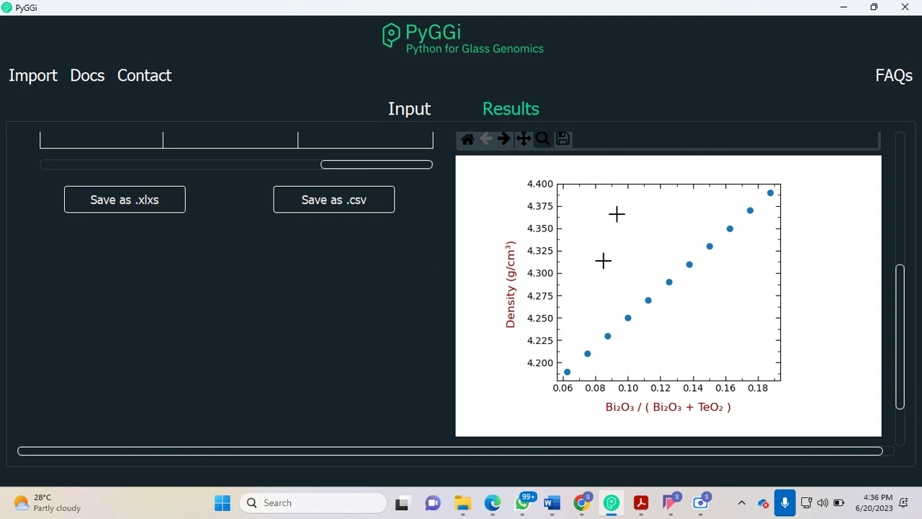
# Step: Set the scatter plot's Y-axis to Refractive Index
pyautogui.scroll(-1, 664, 268)
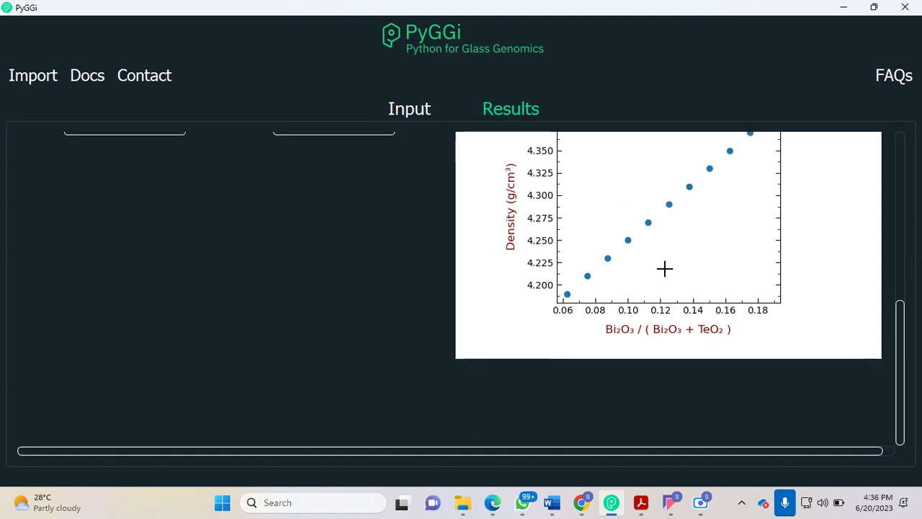
pyautogui.scroll(1, 664, 268)
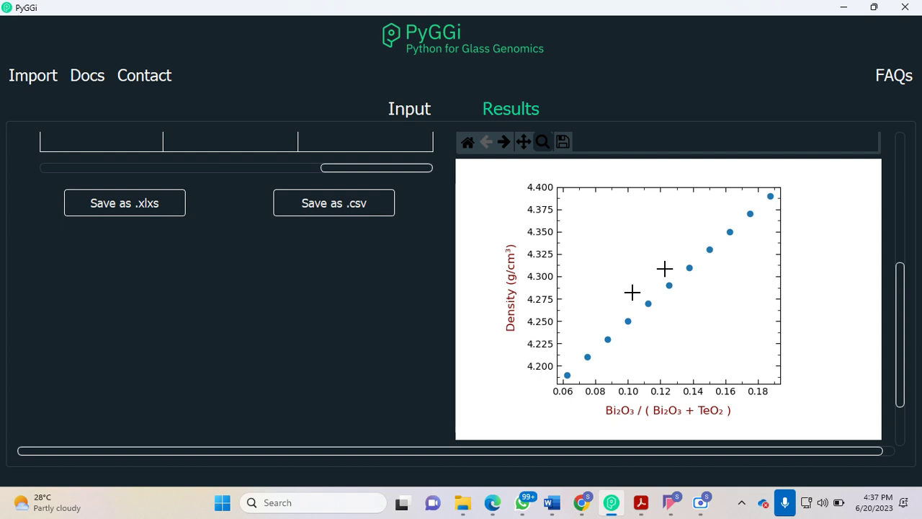
pyautogui.scroll(5, 632, 291)
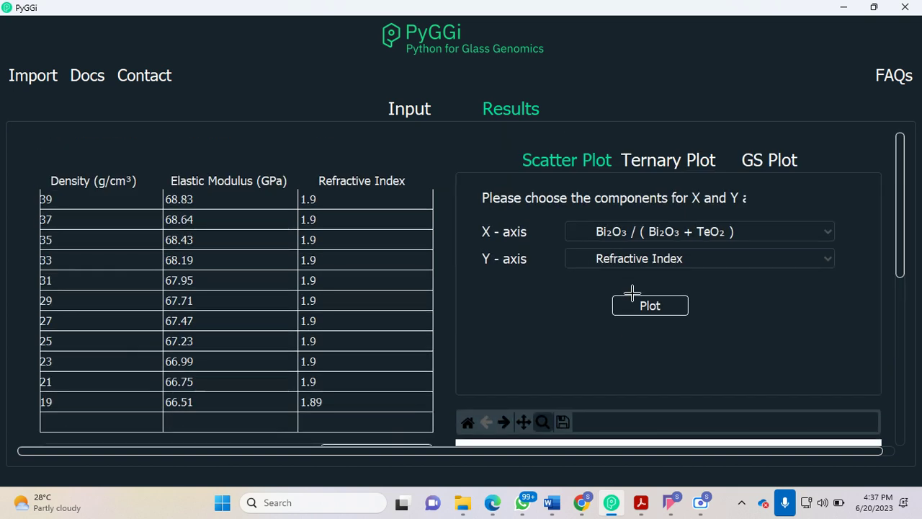